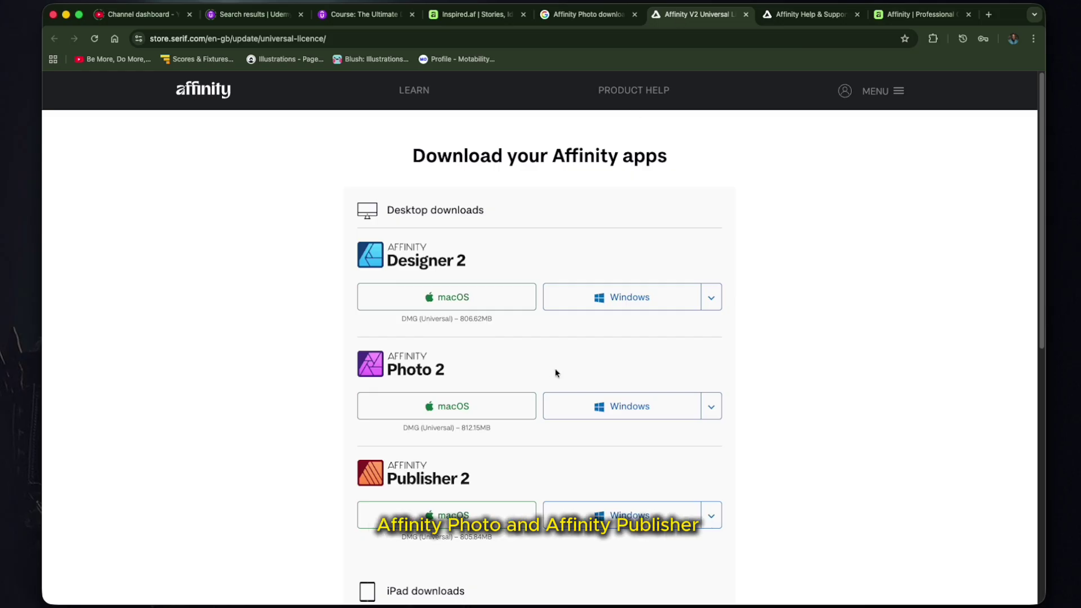
Scroll through the Affinity V2 download page's desktop and iPad download options.
scroll(558, 368, "down", 3)
scroll(559, 366, "up", 1)
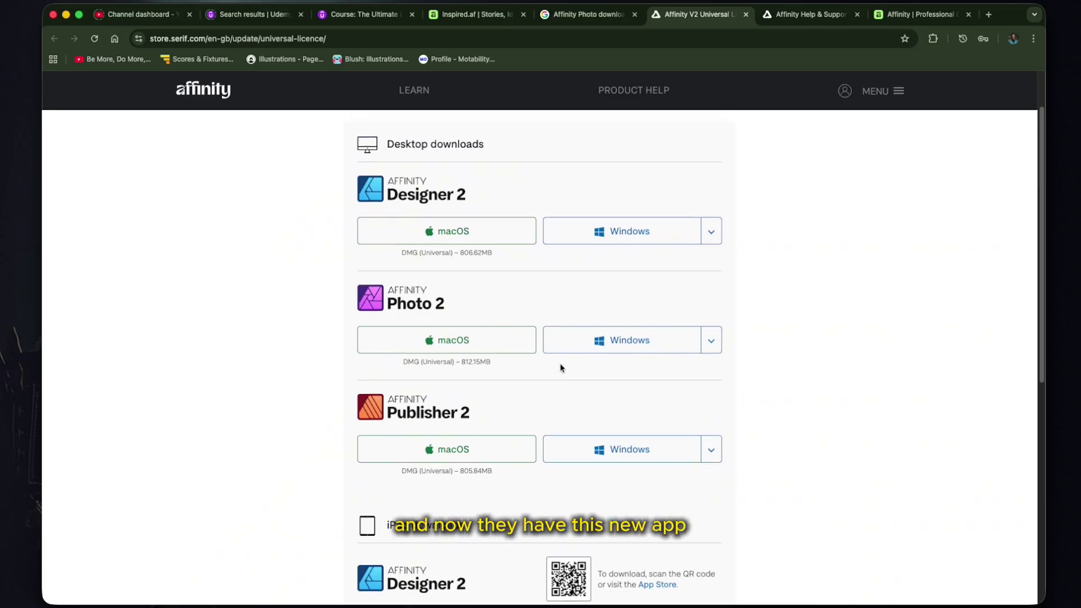
scroll(561, 367, "down", 10)
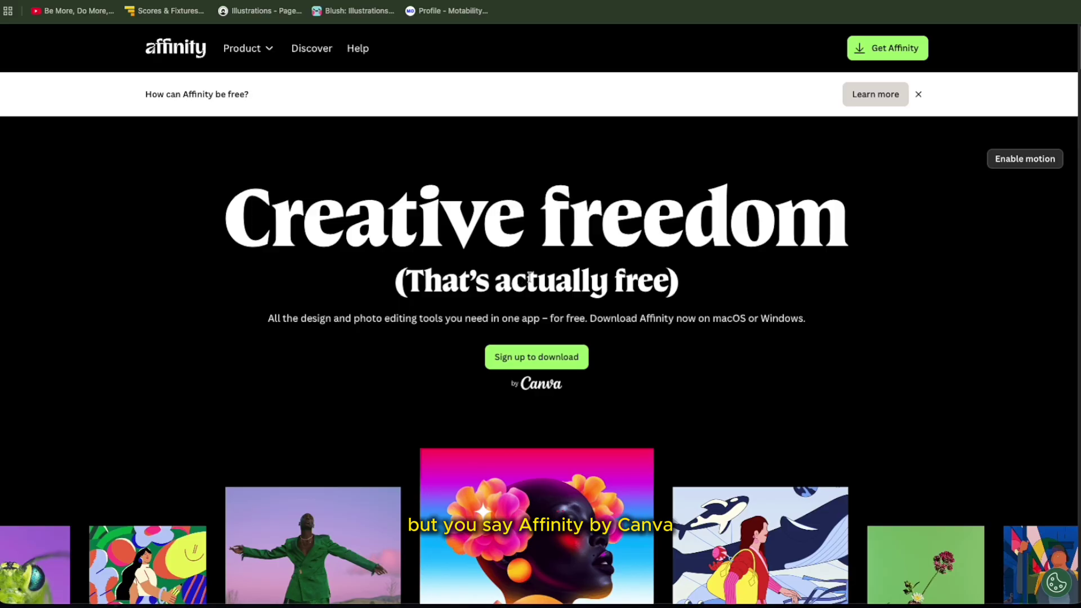
Scroll down the Affinity by Canva homepage toward its Photo editing section.
scroll(540, 267, "down", 3)
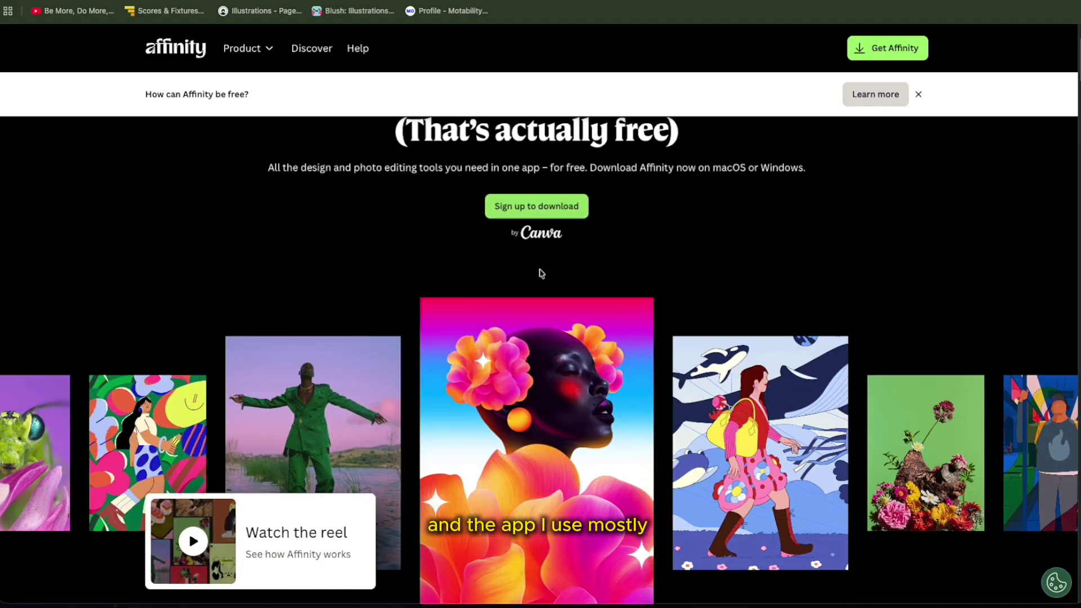
scroll(541, 273, "down", 6)
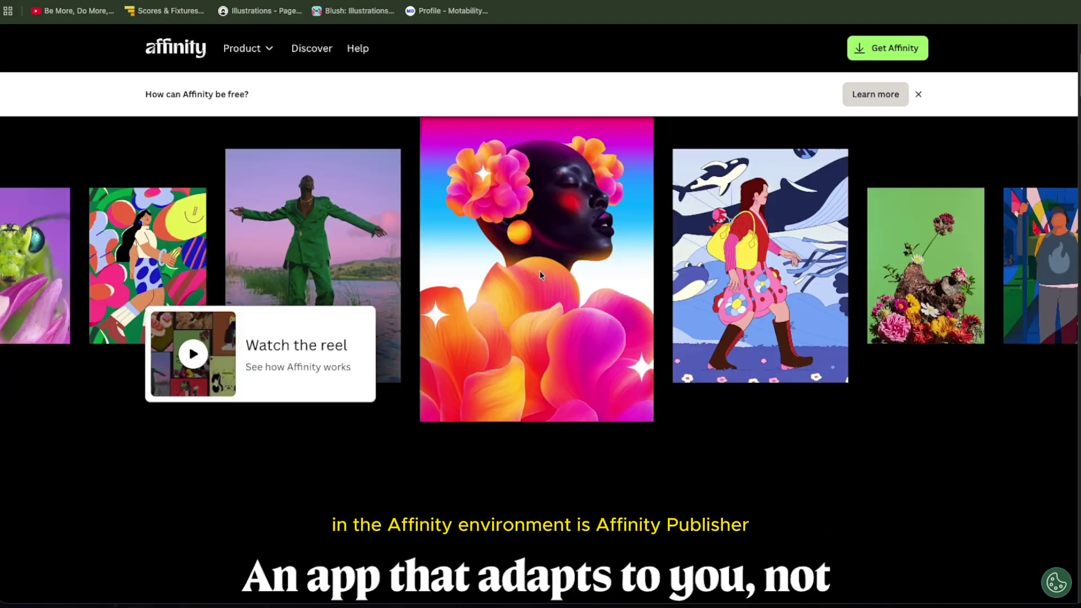
scroll(541, 275, "down", 2)
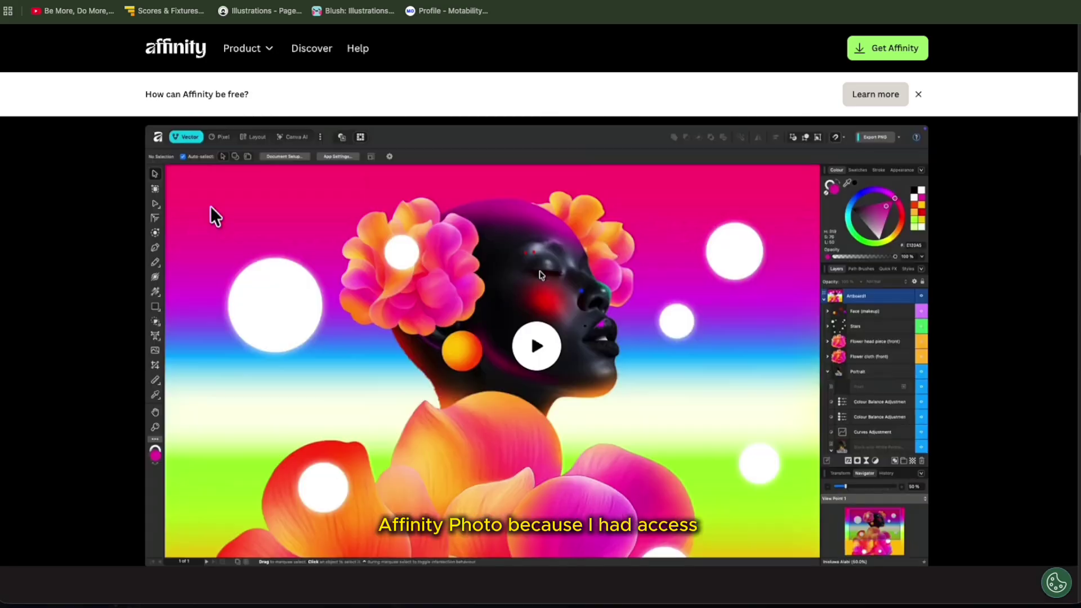
scroll(538, 276, "down", 15)
scroll(536, 278, "down", 20)
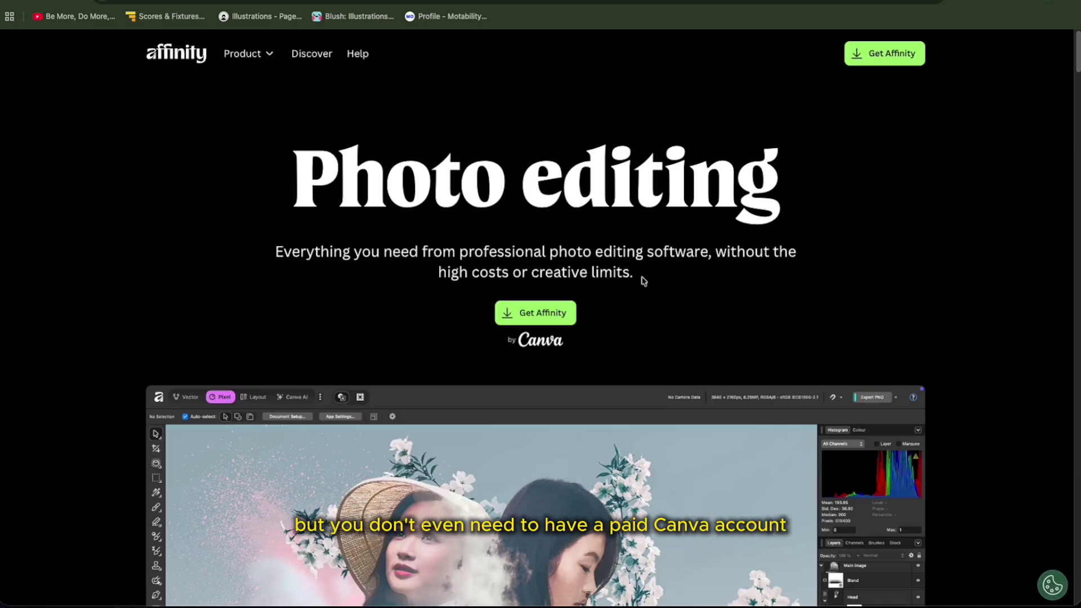
Scroll down the Photo editing page to its FAQ section.
scroll(643, 281, "down", 5)
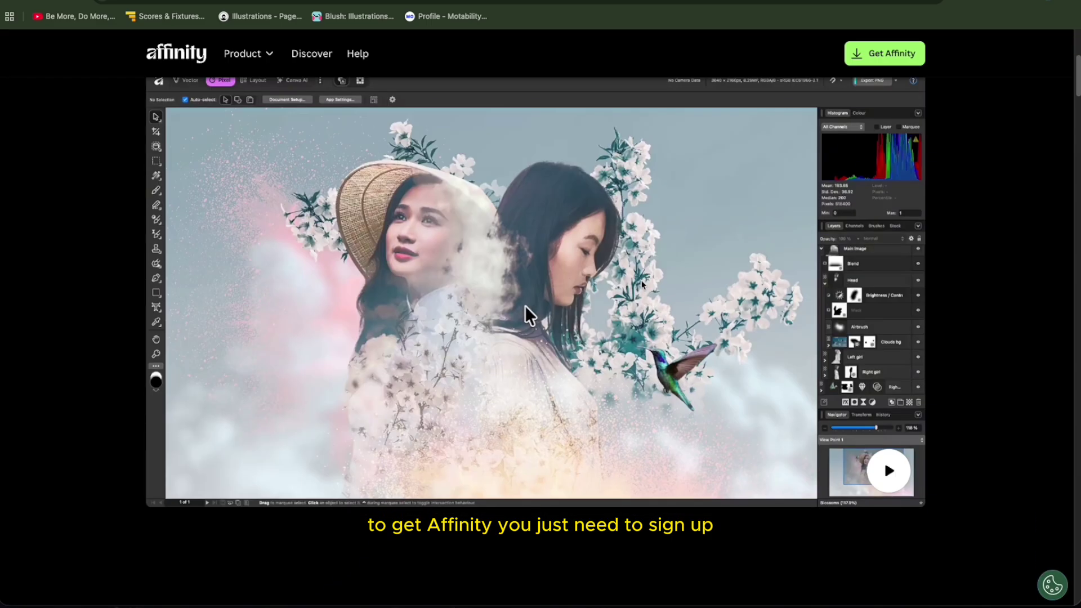
scroll(642, 285, "down", 4)
scroll(642, 286, "down", 5)
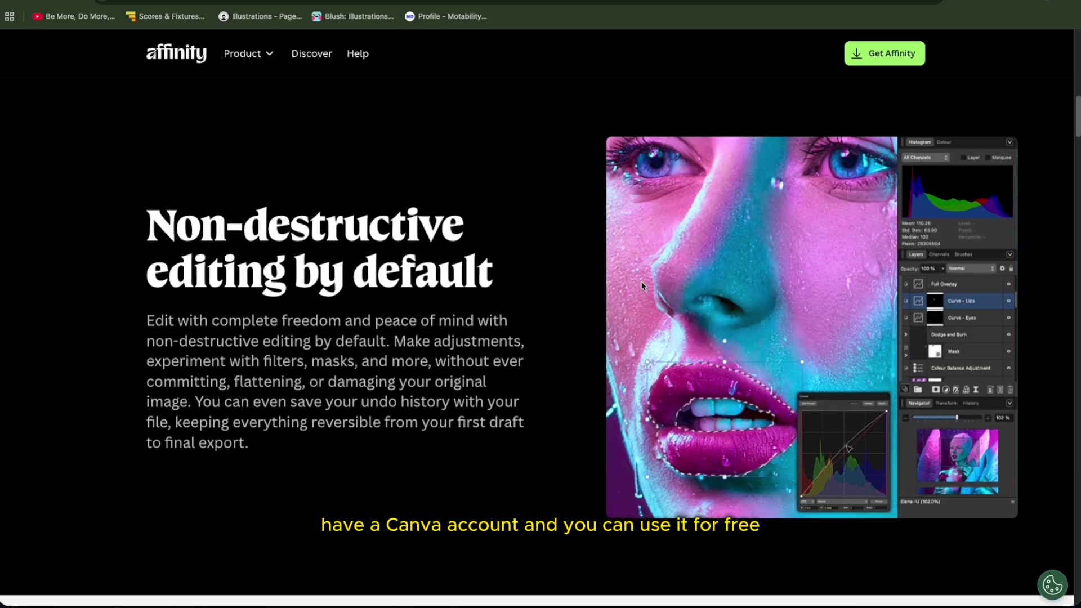
scroll(641, 285, "down", 9)
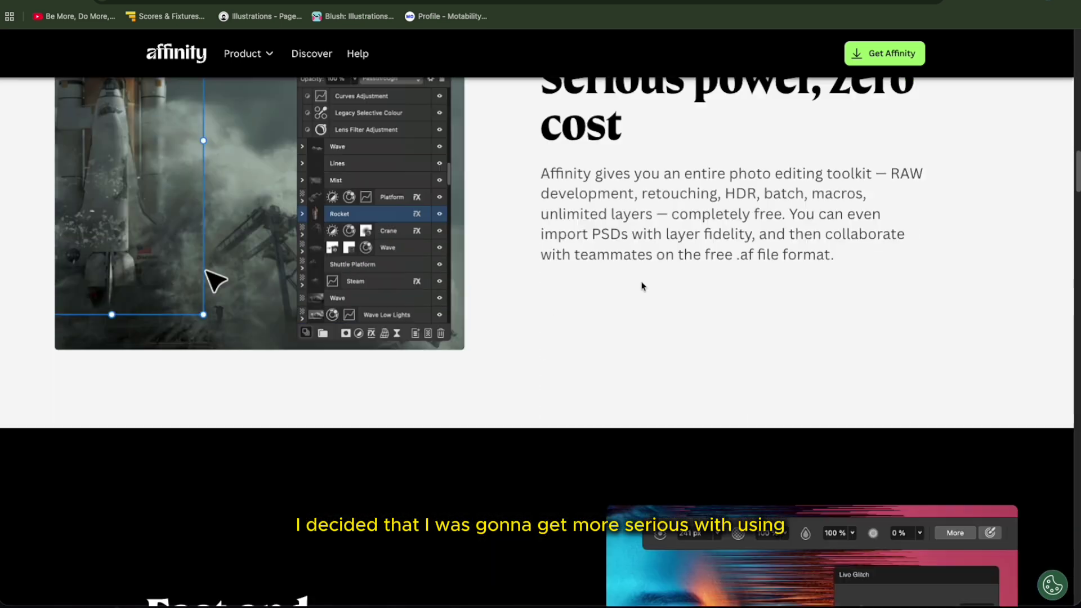
scroll(642, 285, "down", 8)
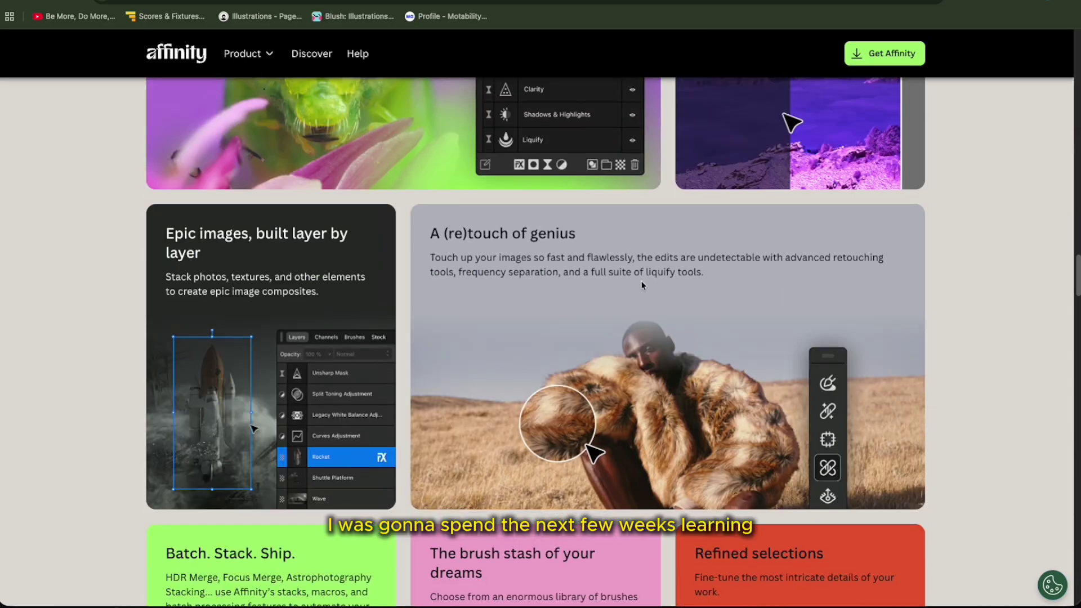
scroll(643, 285, "down", 5)
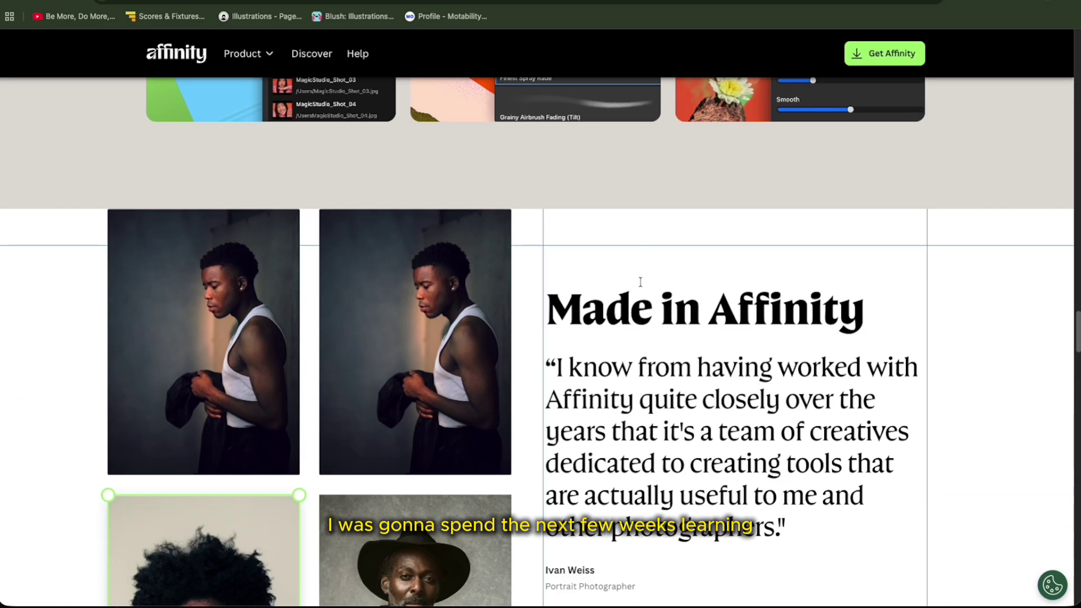
scroll(641, 281, "down", 4)
scroll(640, 282, "down", 20)
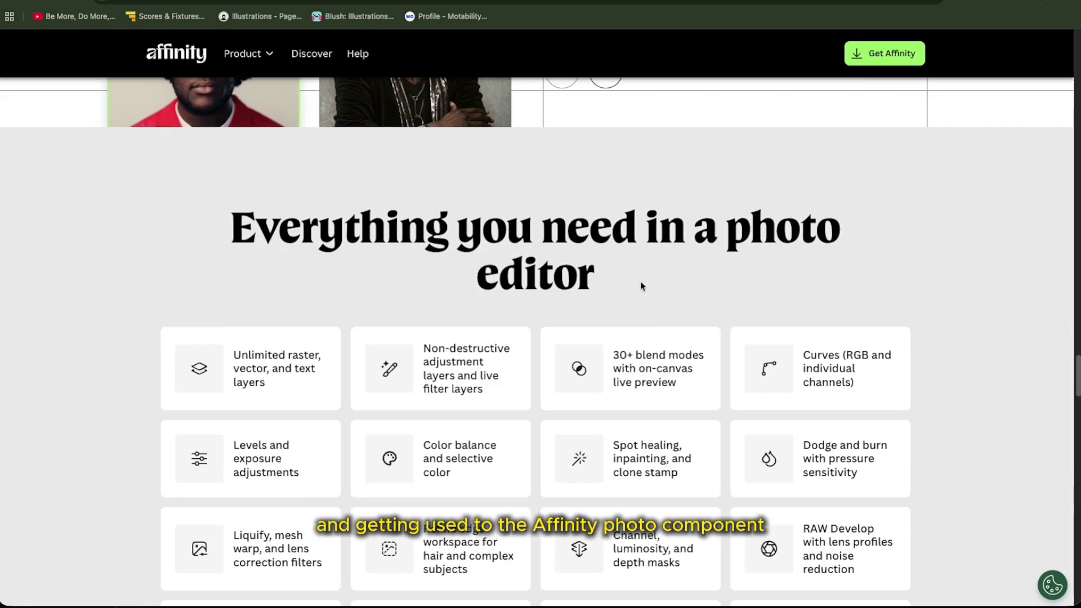
scroll(642, 286, "down", 20)
scroll(642, 286, "down", 4)
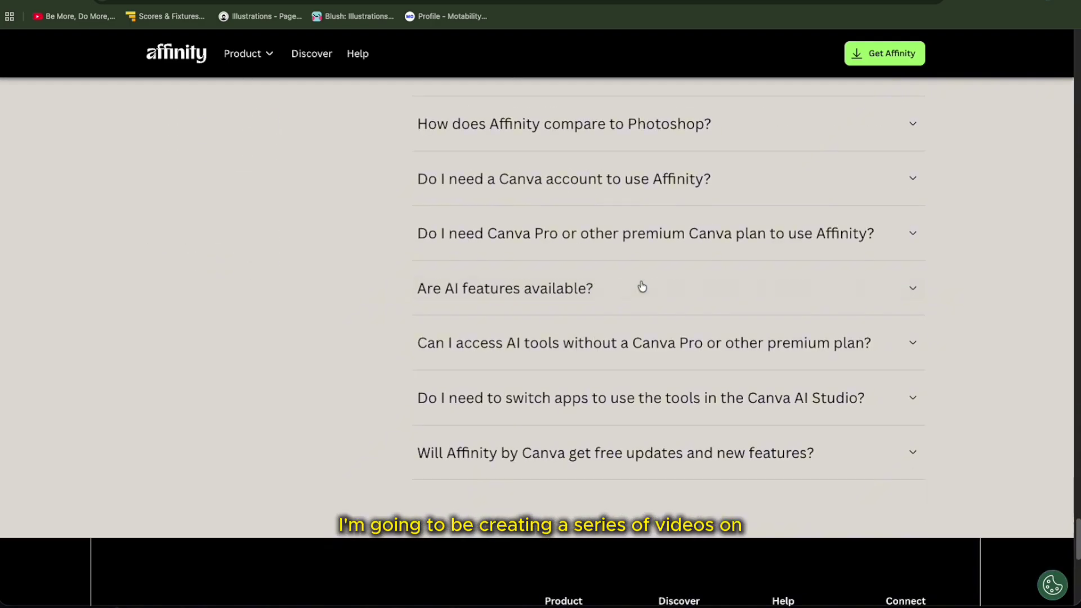
scroll(642, 285, "up", 5)
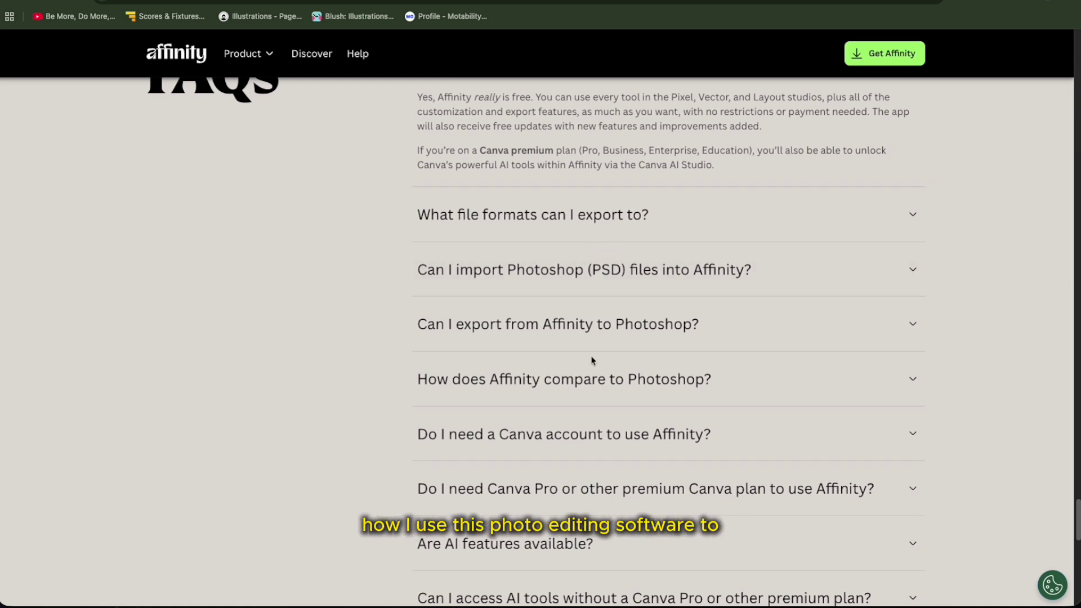
Expand and collapse the 'How does Affinity compare to Photoshop?' FAQ, then show the Product workflows menu.
left_click(915, 382)
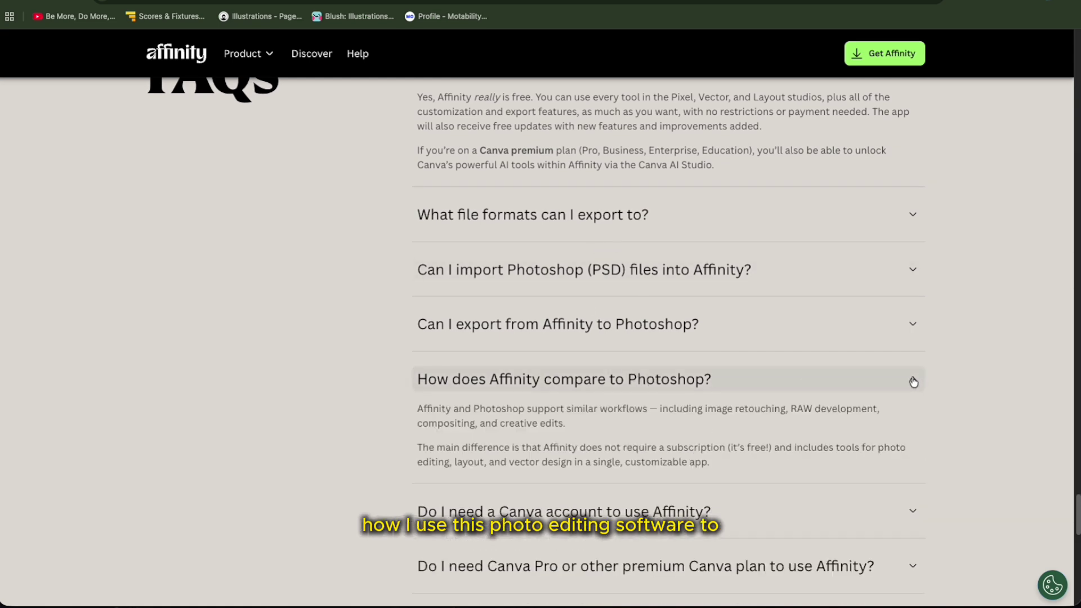
left_click(914, 383)
left_click(272, 53)
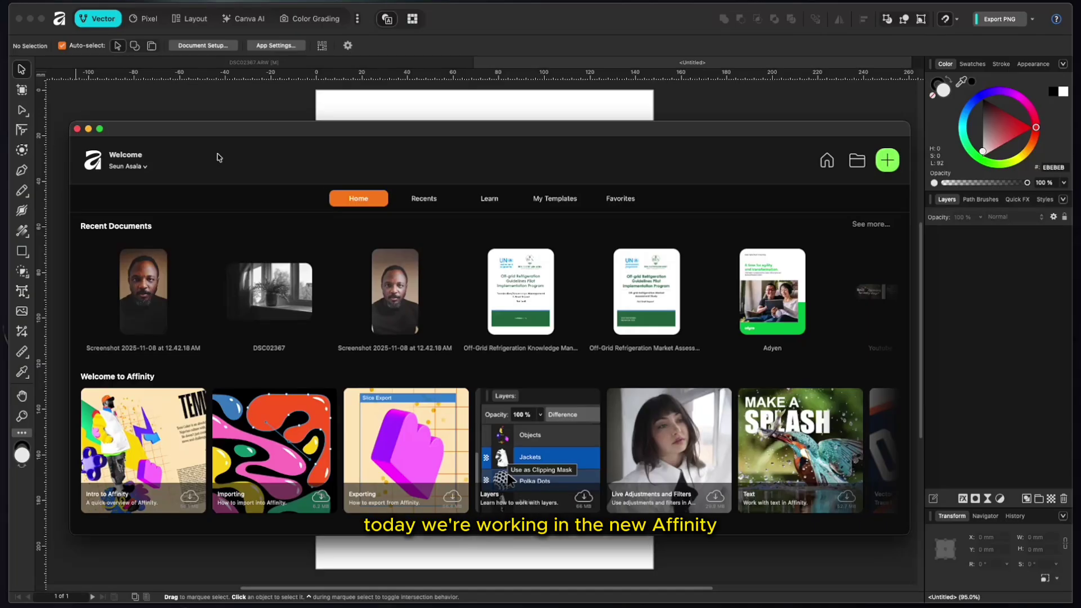
Check Recents, Favorites and Home on the Welcome screen, then close it.
left_click(424, 198)
left_click(620, 198)
left_click(358, 198)
left_click(77, 129)
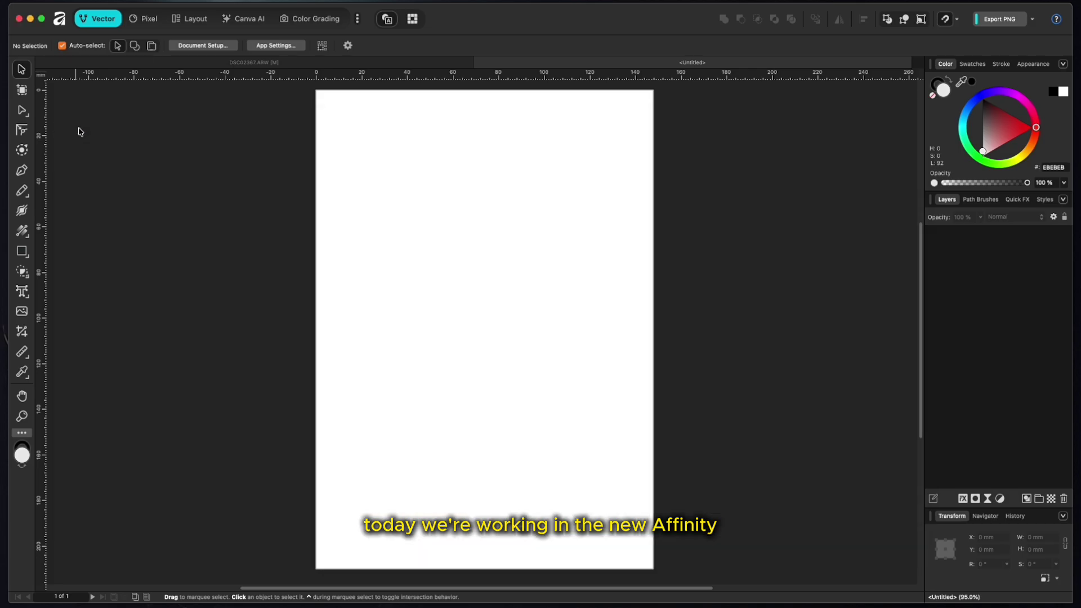
Try the Pixel and Color Grading studios, then return to the Vector studio.
left_click(144, 19)
left_click(310, 18)
left_click(98, 19)
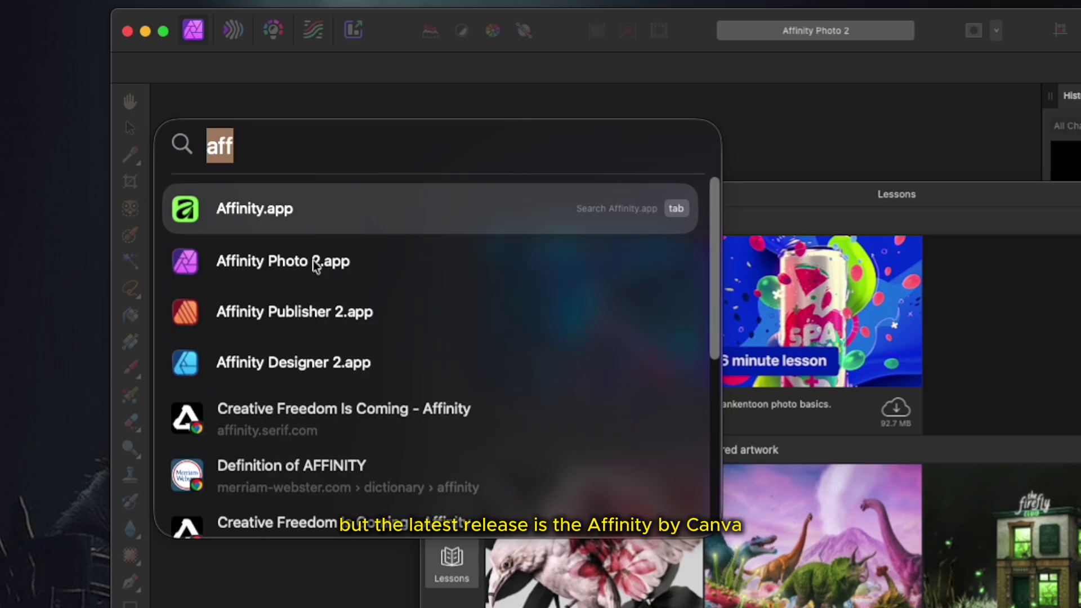
Launch Affinity Photo 2 from the Spotlight search results.
left_click(315, 266)
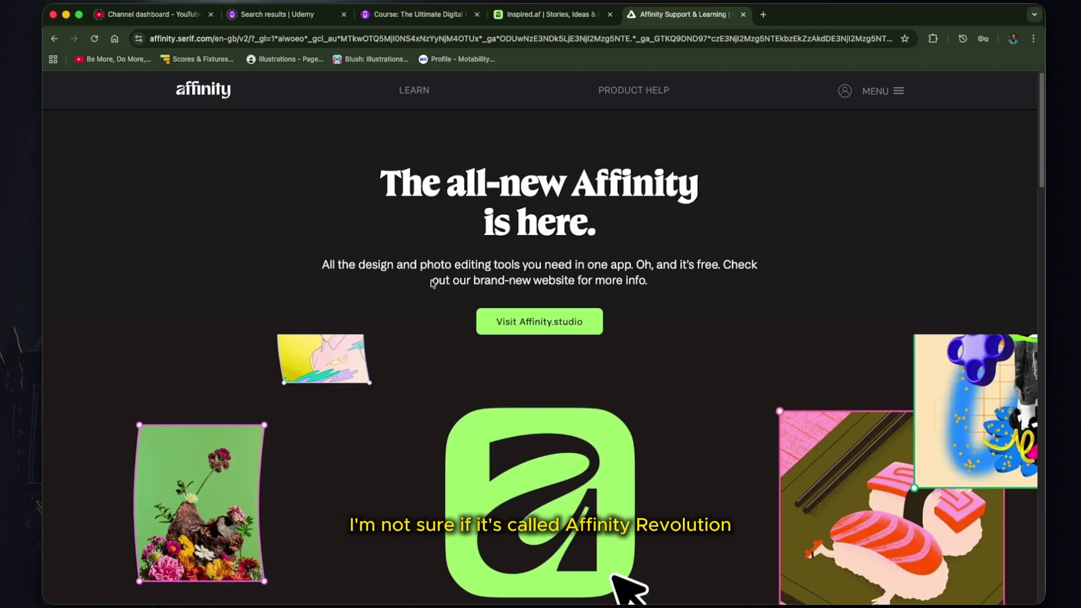
scroll(431, 281, "down", 6)
scroll(433, 285, "down", 10)
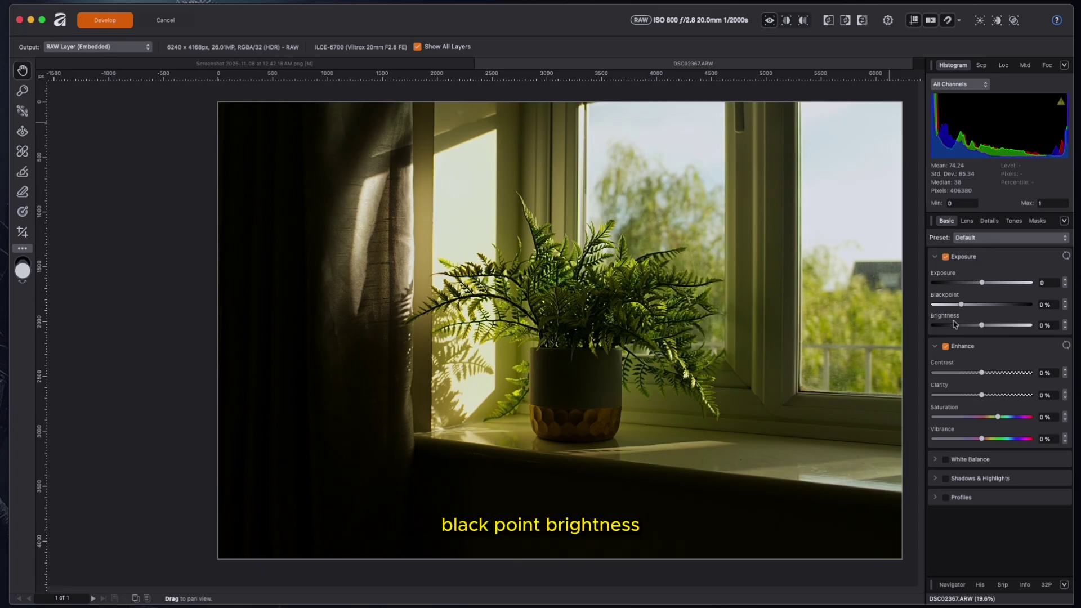
Leave the develop preset at Default and browse the Lens, Details, Tones and Masks settings.
left_click(990, 239)
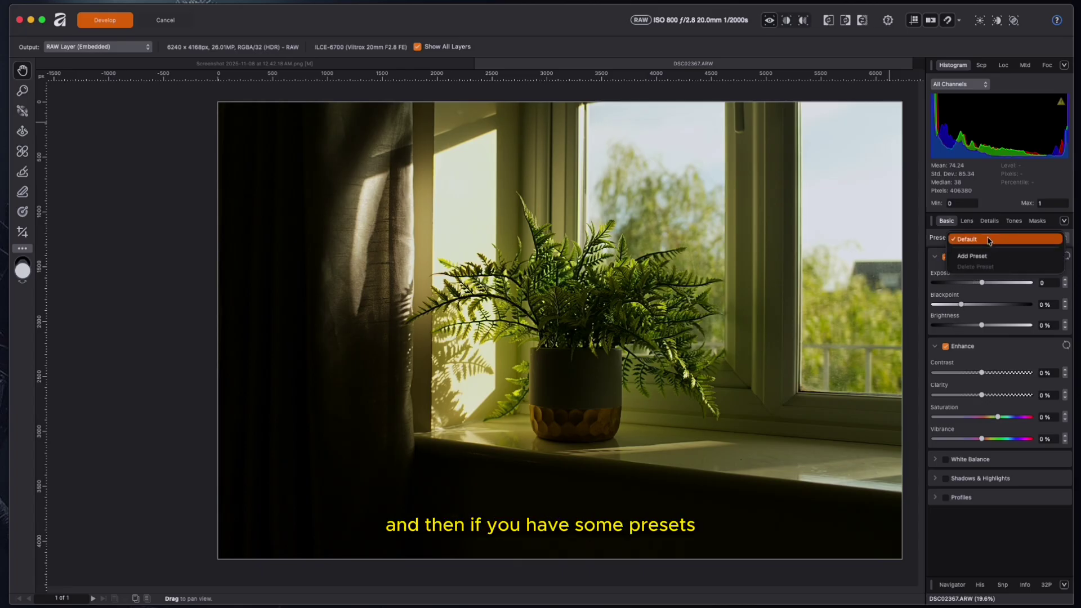
left_click(934, 238)
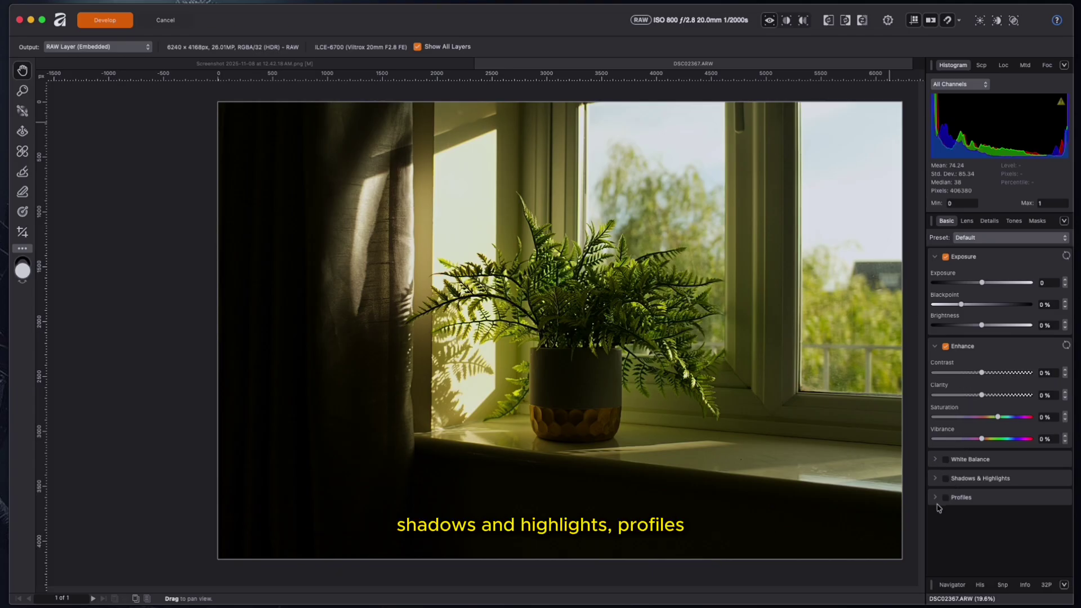
left_click(968, 220)
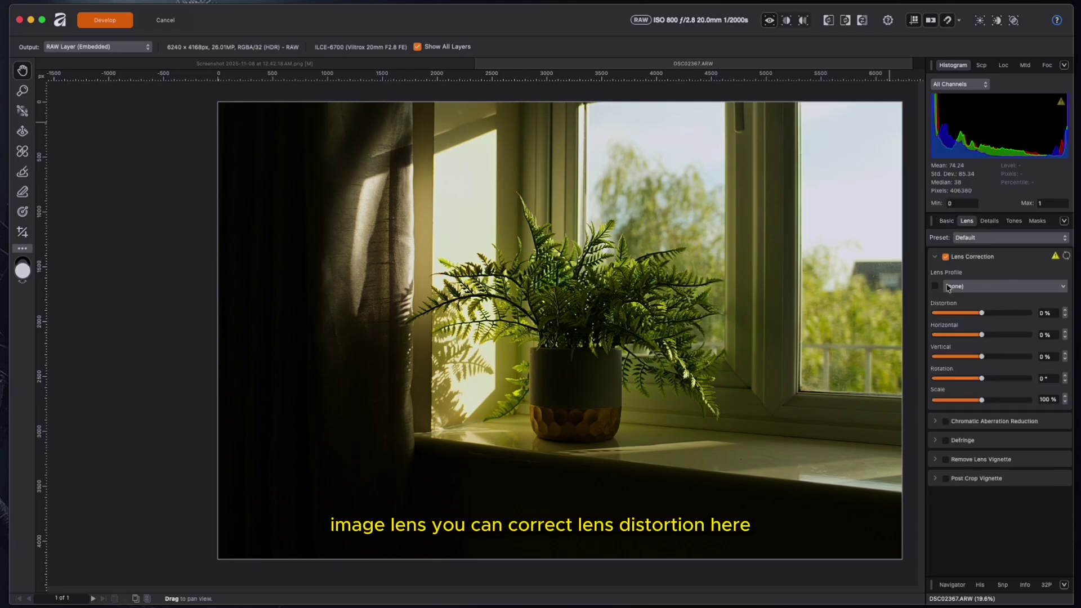
left_click(990, 222)
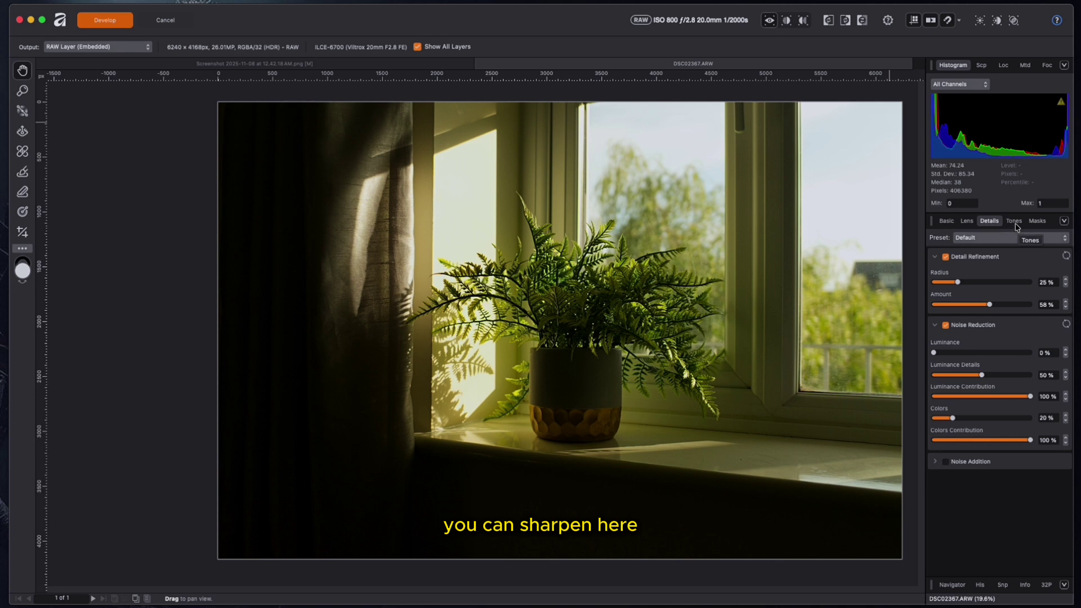
left_click(1013, 225)
left_click(1037, 221)
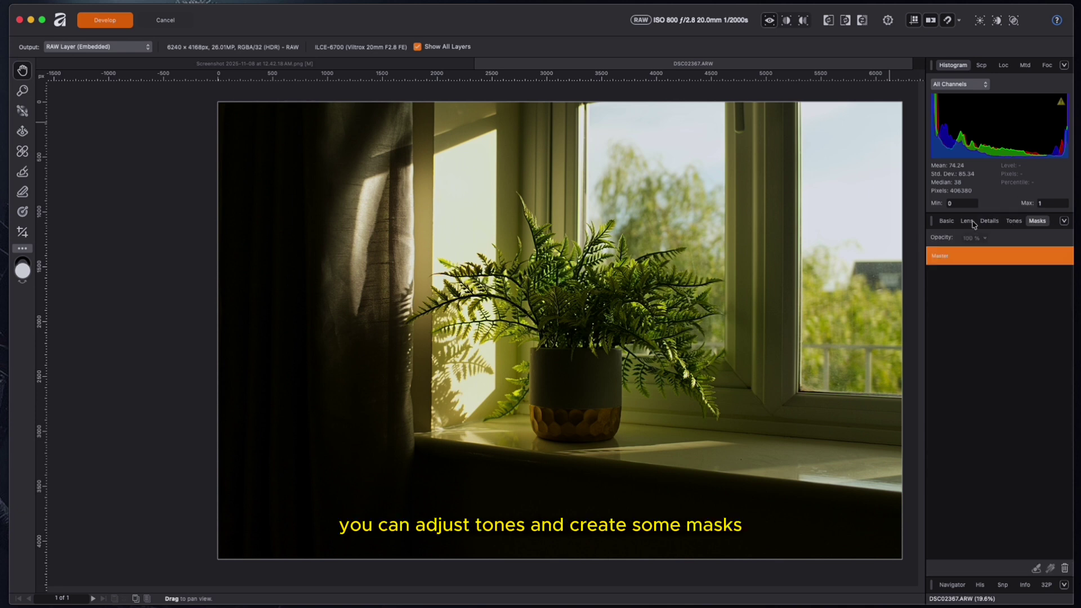
left_click(1008, 222)
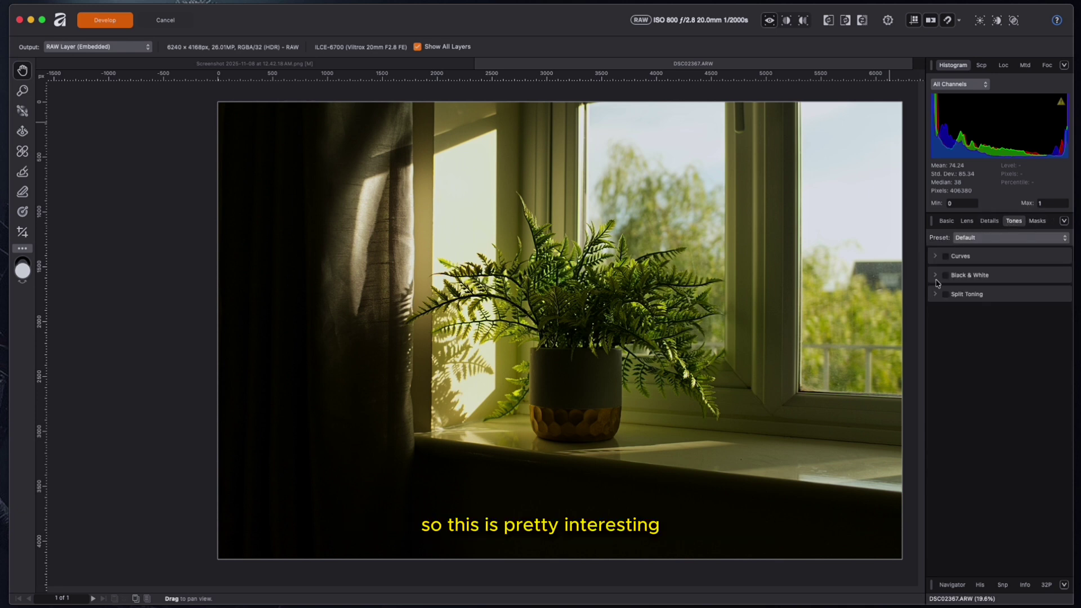
Enable Split Toning and add highlight and shadow saturation.
left_click(935, 297)
left_click_drag(934, 343, 959, 343)
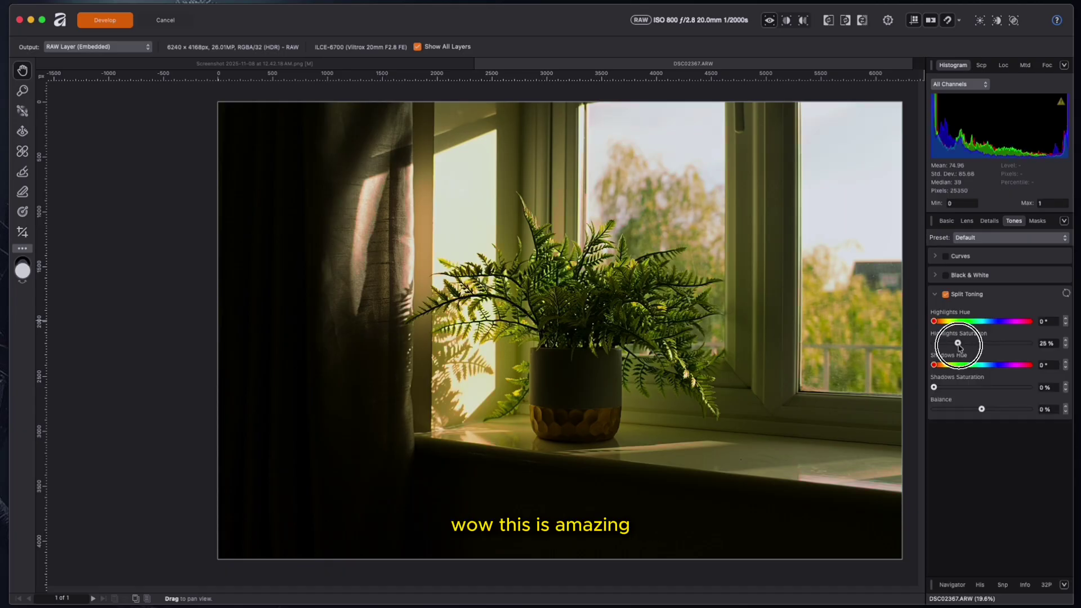
left_click_drag(934, 387, 901, 387)
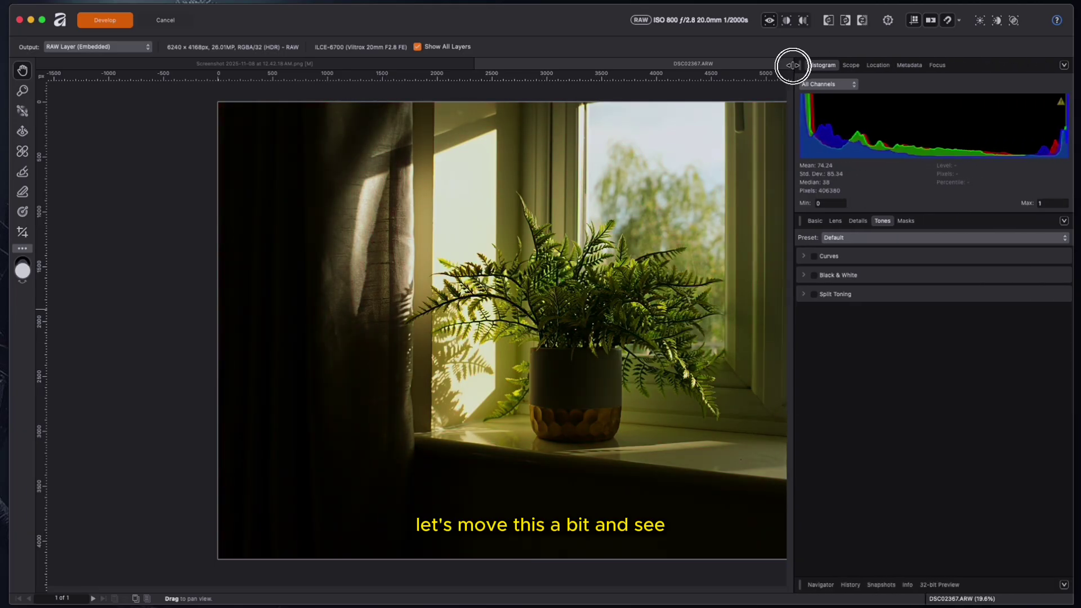
Widen the side panel to view the Scope, Location and Metadata, then narrow it back.
left_click_drag(793, 64, 786, 65)
left_click(844, 65)
left_click(870, 66)
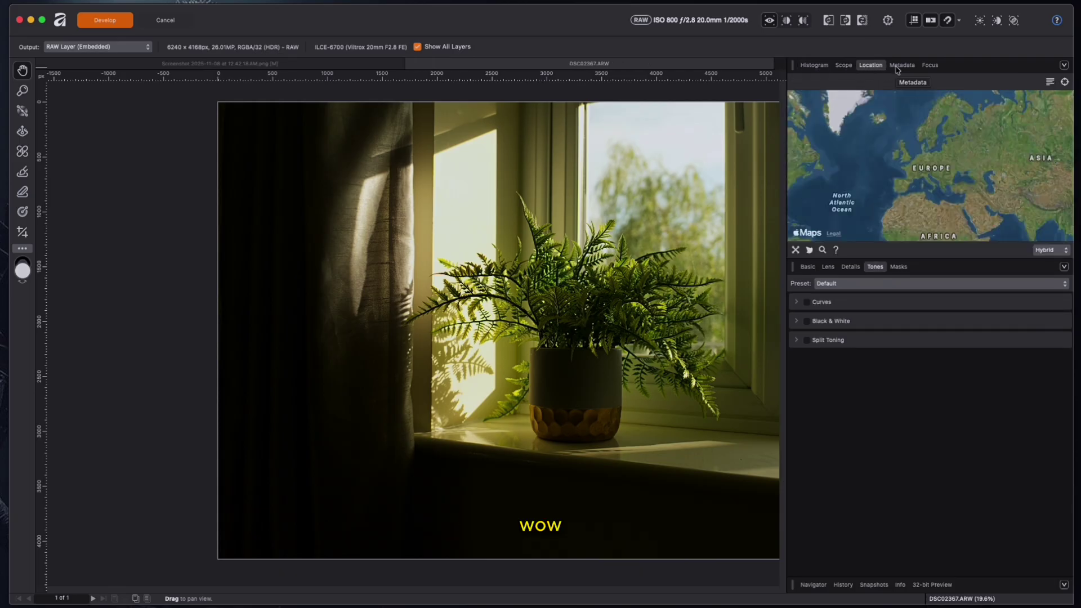
left_click(901, 65)
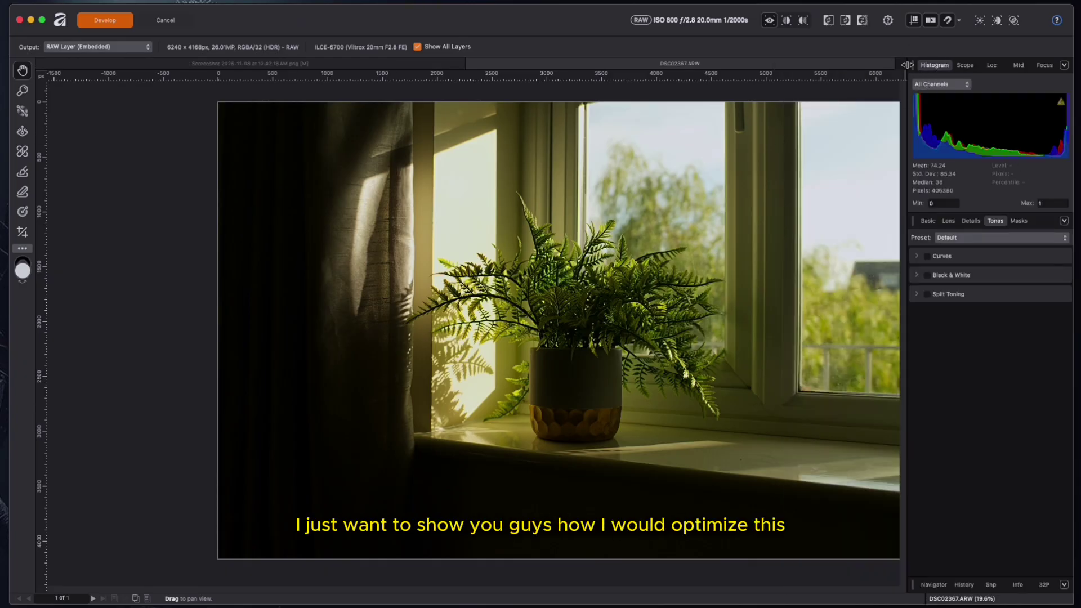
left_click_drag(907, 65, 928, 61)
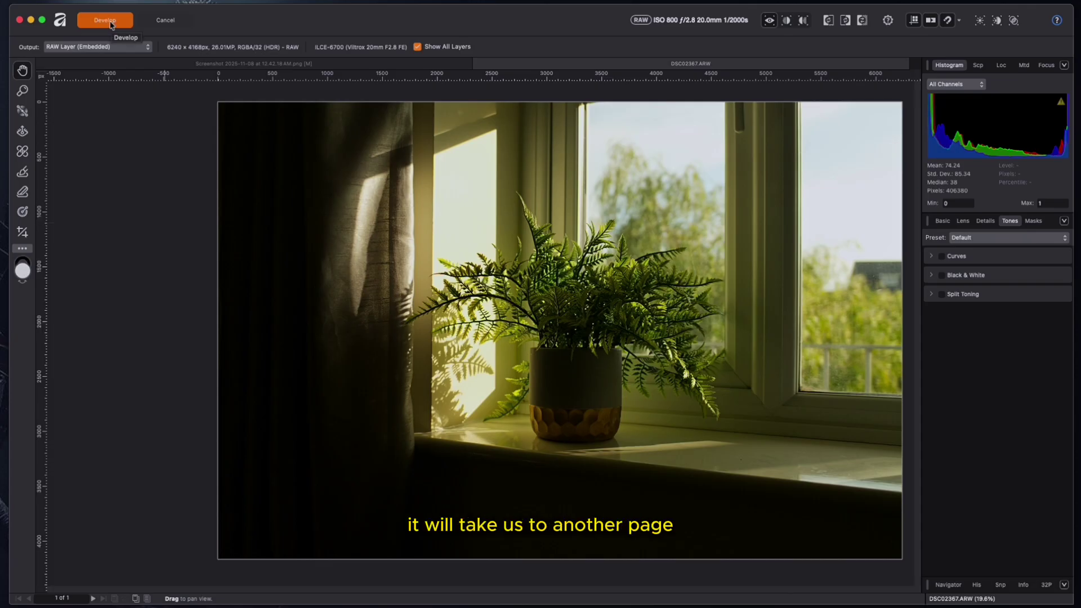
On the Basic tab, try exposure, blackpoint and contrast changes, reset them, and reduce saturation 14%.
left_click(942, 221)
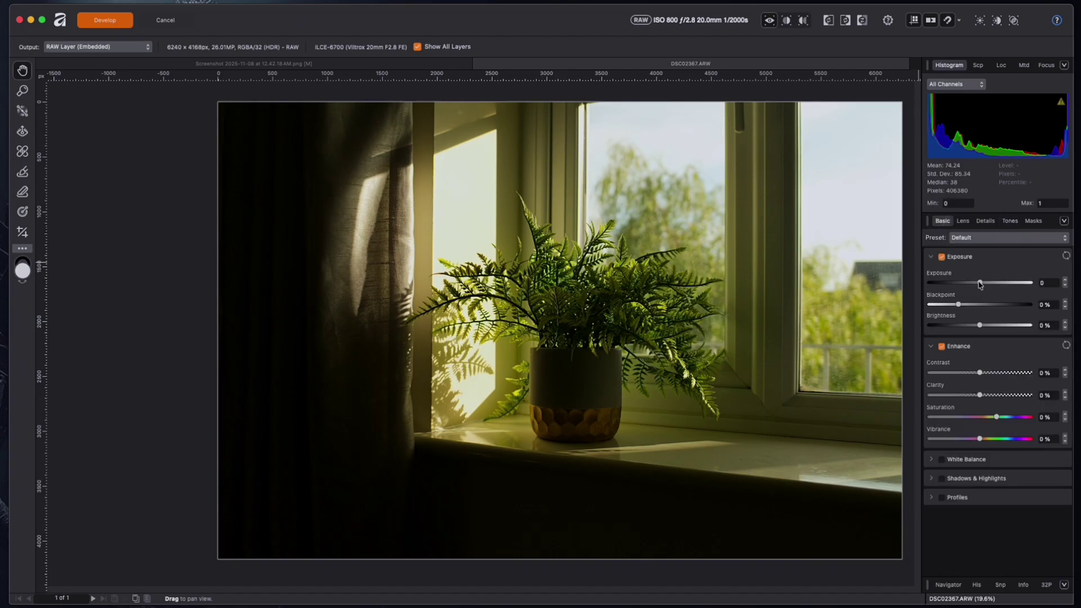
mouse_move(980, 283)
left_mouse_down()
mouse_move(963, 284)
mouse_move(980, 286)
left_mouse_up()
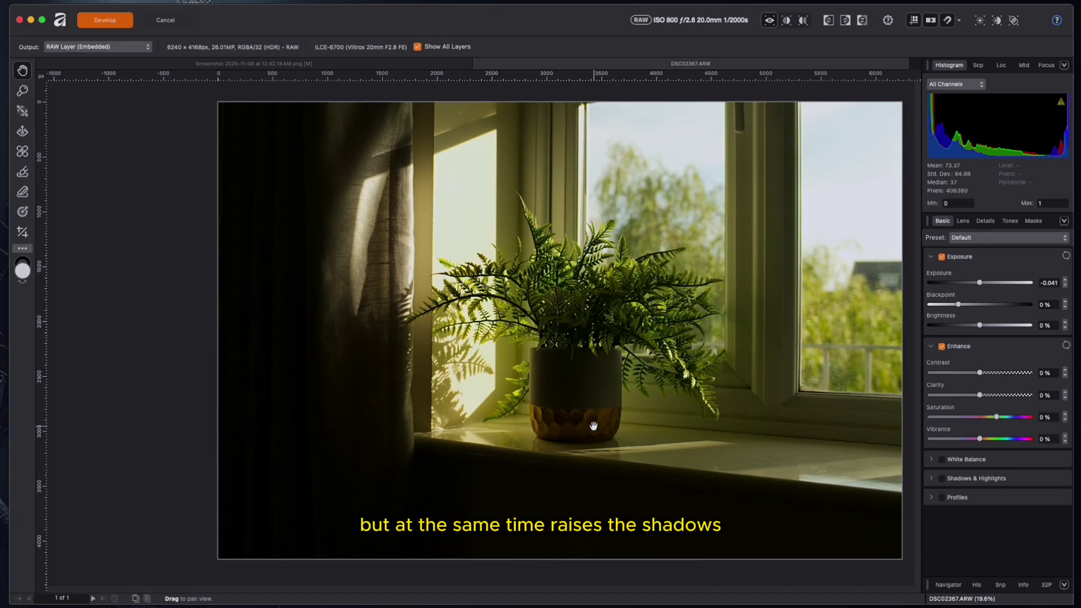
mouse_move(958, 304)
left_mouse_down()
mouse_move(933, 306)
mouse_move(969, 308)
mouse_move(948, 304)
mouse_move(983, 324)
mouse_move(952, 326)
mouse_move(947, 305)
left_mouse_up()
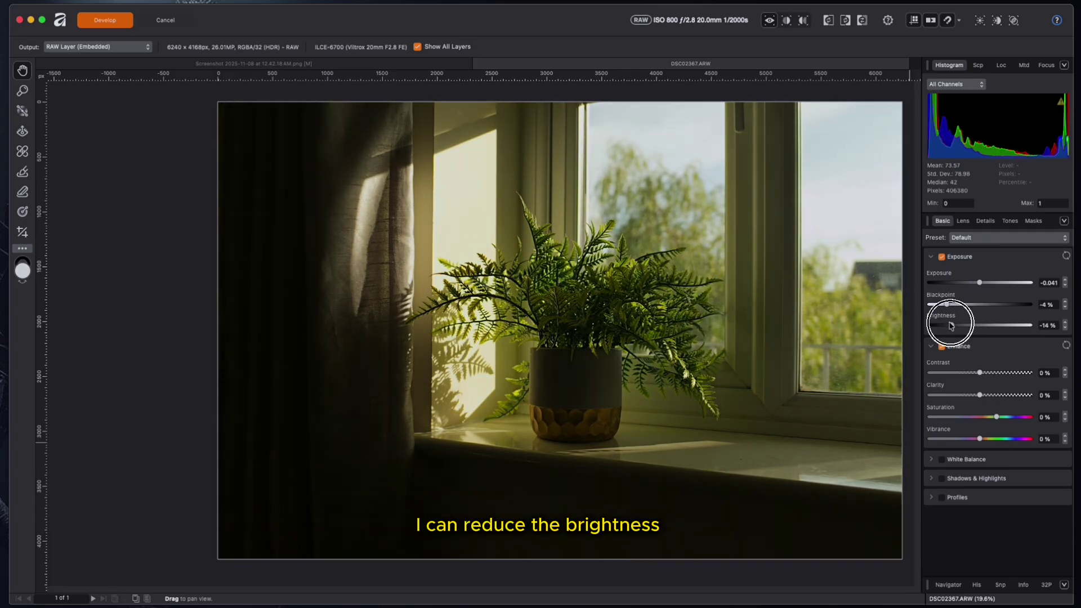
left_click(1066, 257)
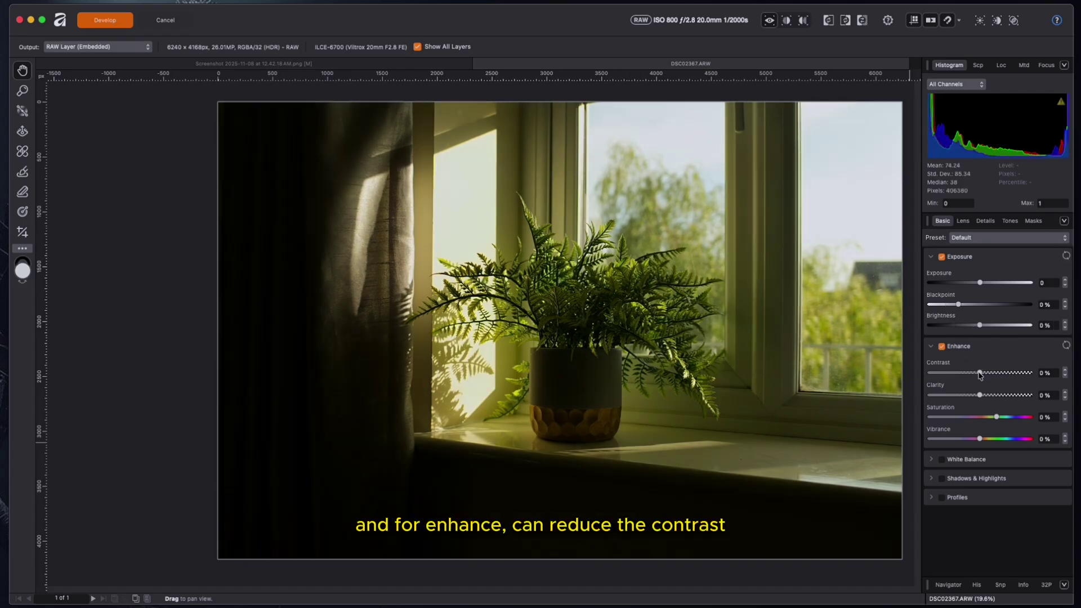
left_click_drag(979, 375, 992, 447)
left_click(981, 394)
left_click(977, 402)
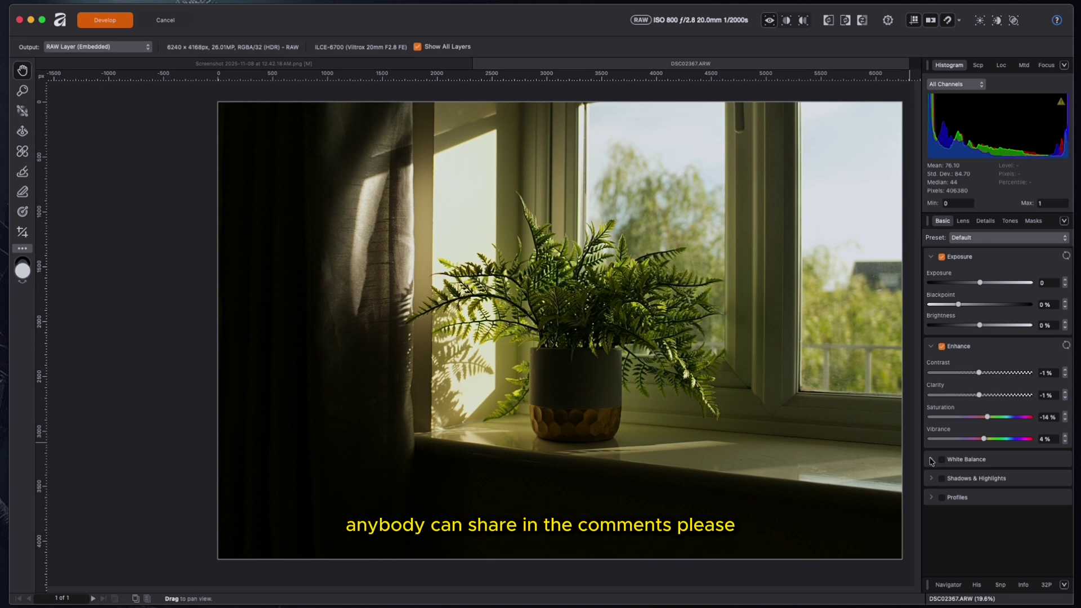
Lift shadows to 2% and enable White Balance at 6182 K.
left_click(931, 478)
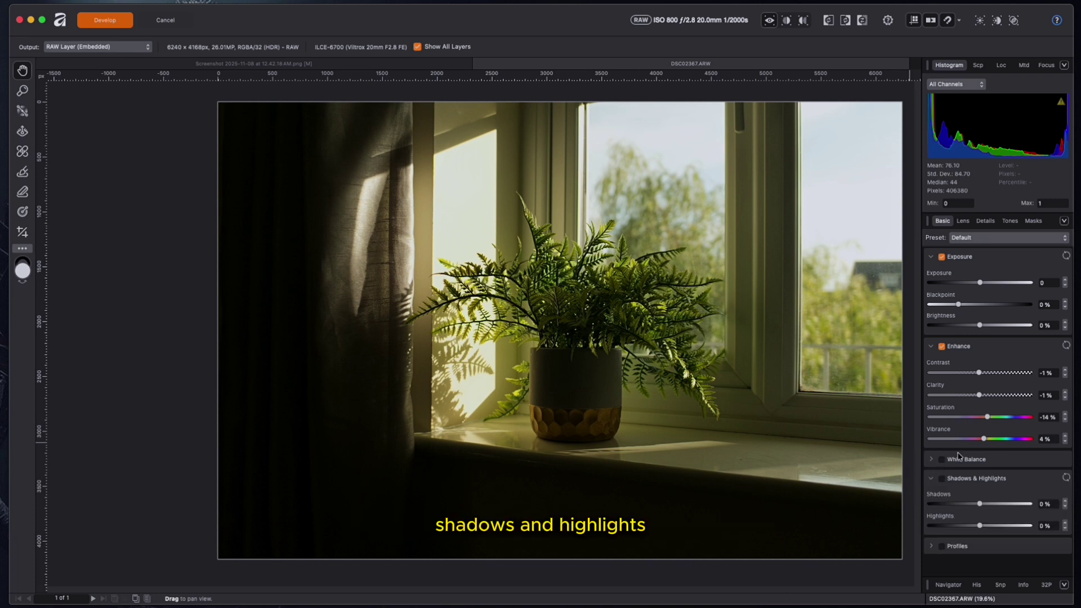
left_click_drag(980, 505, 951, 526)
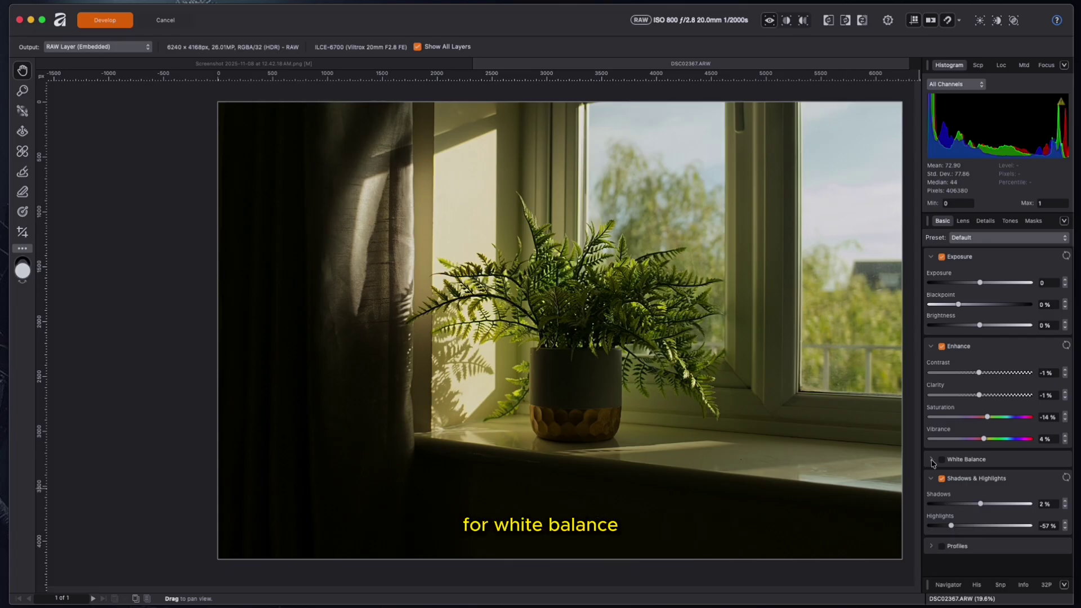
left_click(957, 460)
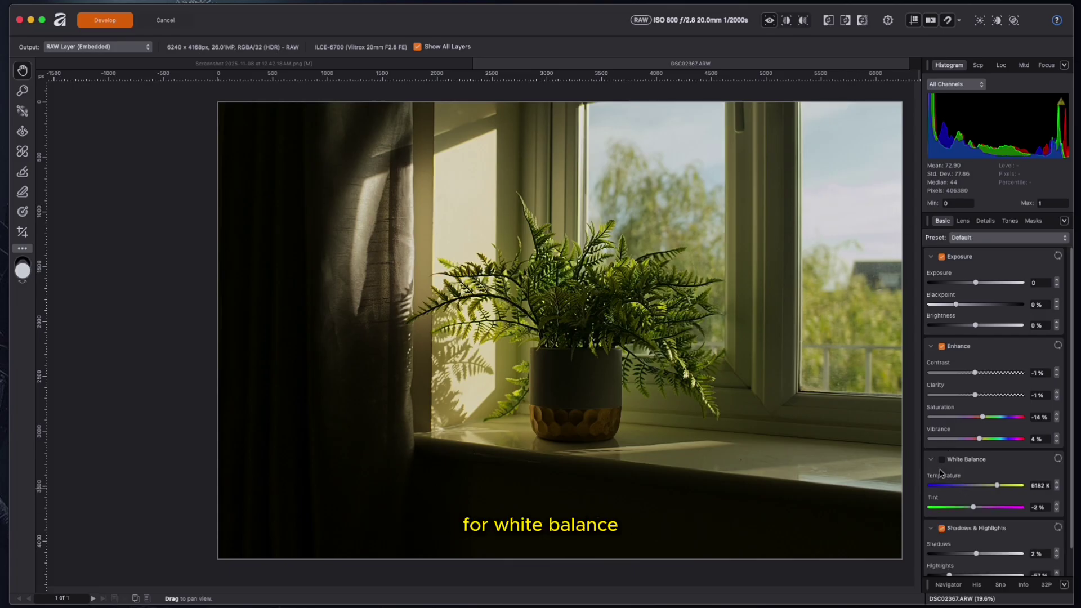
left_click(997, 486)
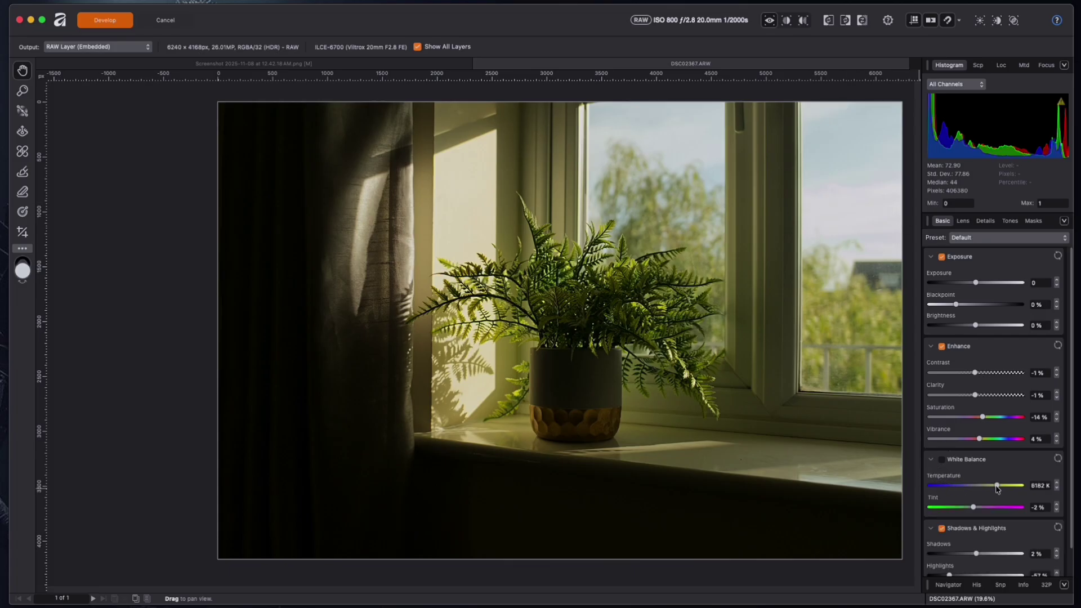
Collapse Enhance and Shadows & Highlights, and keep the output profile at sRGB.
left_click(935, 346)
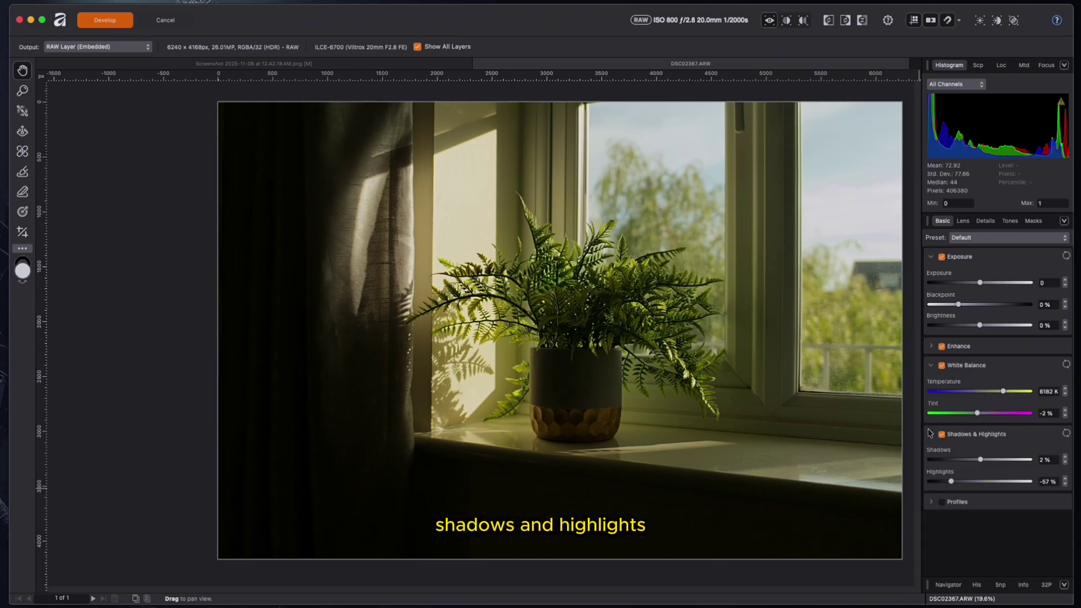
left_click(930, 432)
left_click(930, 455)
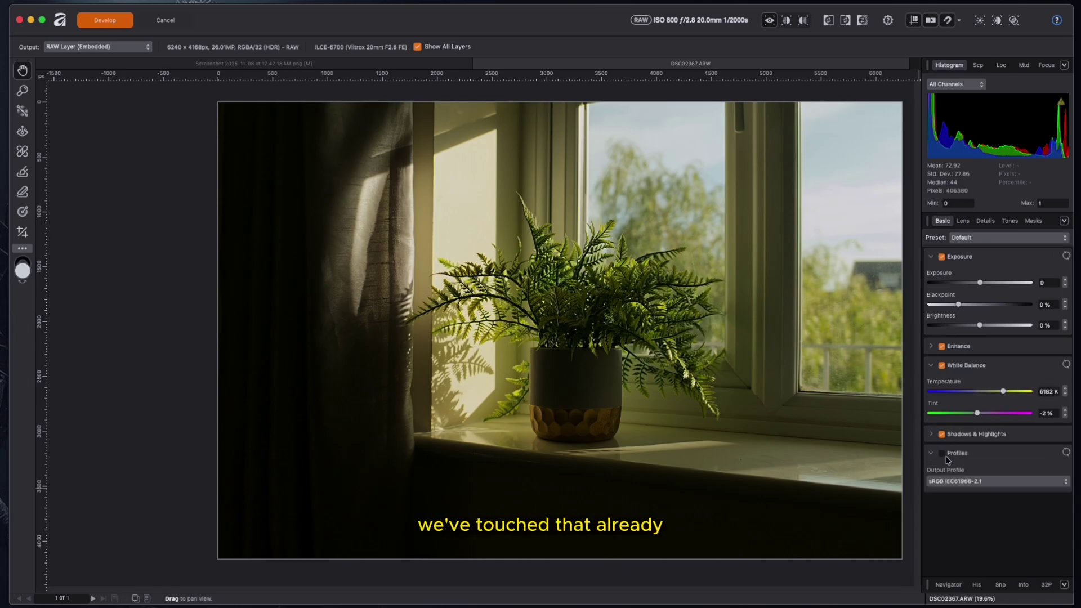
left_click(970, 482)
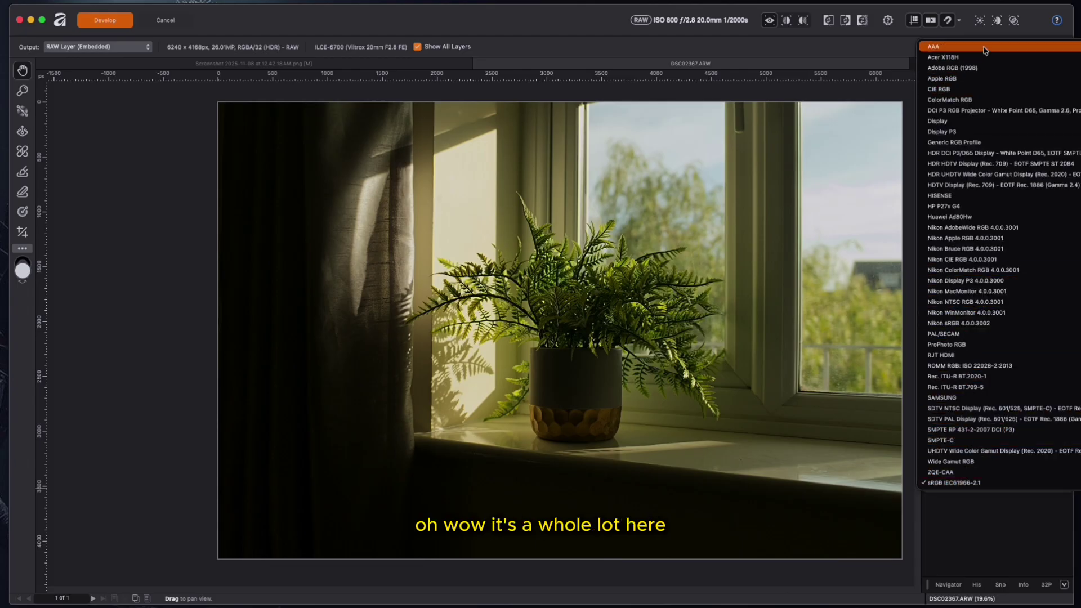
left_click(971, 514)
left_click(934, 453)
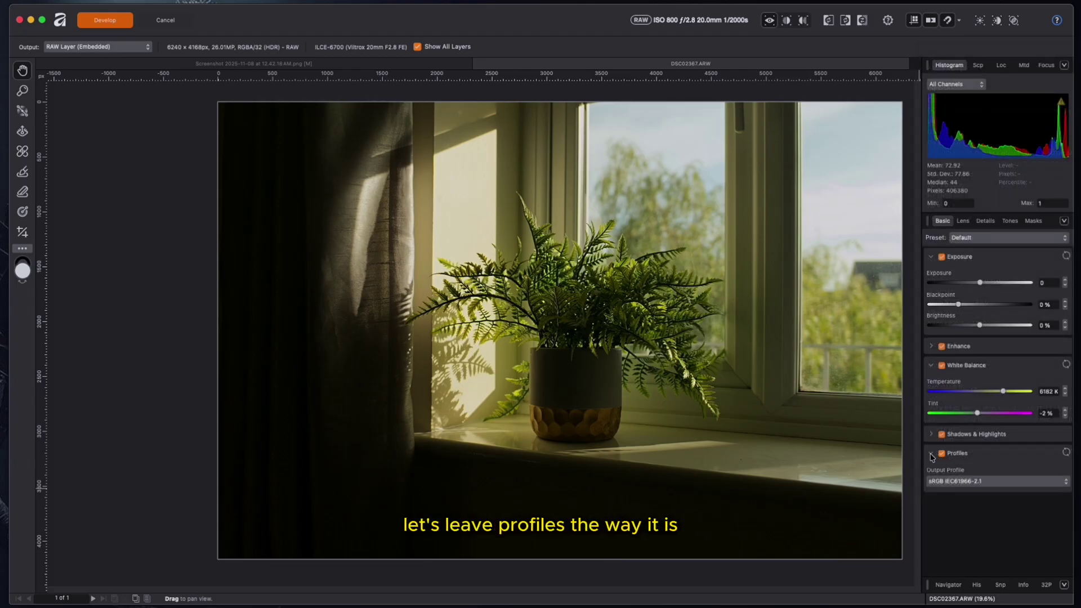
Compare the photo with Shadows & Highlights off and on, then set Blackpoint to -1%.
left_click(945, 434)
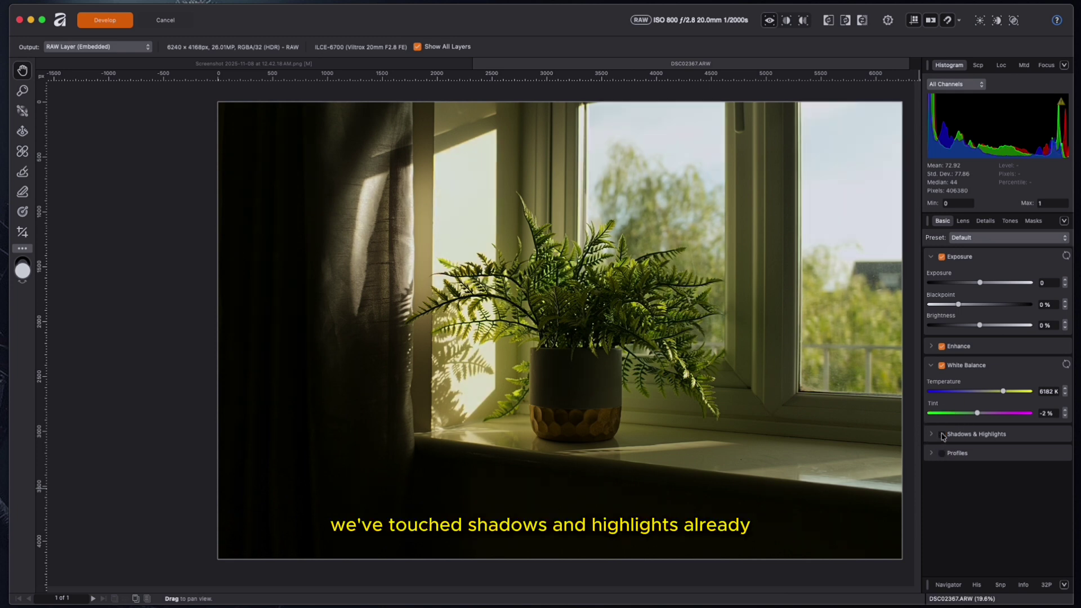
left_click(942, 434)
left_click(942, 434)
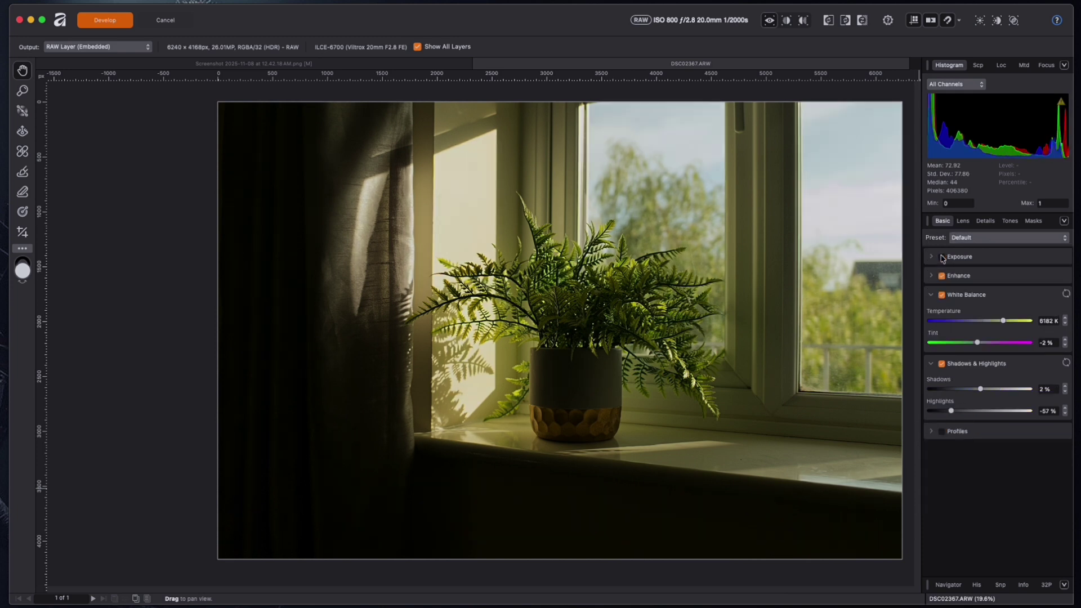
left_click_drag(959, 305, 954, 305)
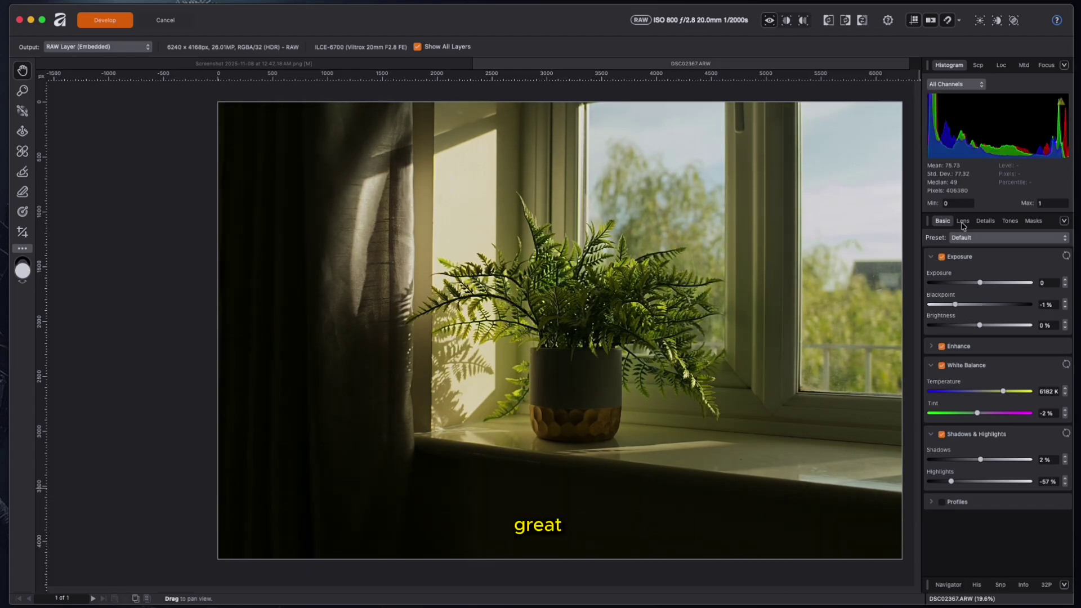
Check the Details tab, then expand and enable Curves on the Tones tab.
left_click(985, 221)
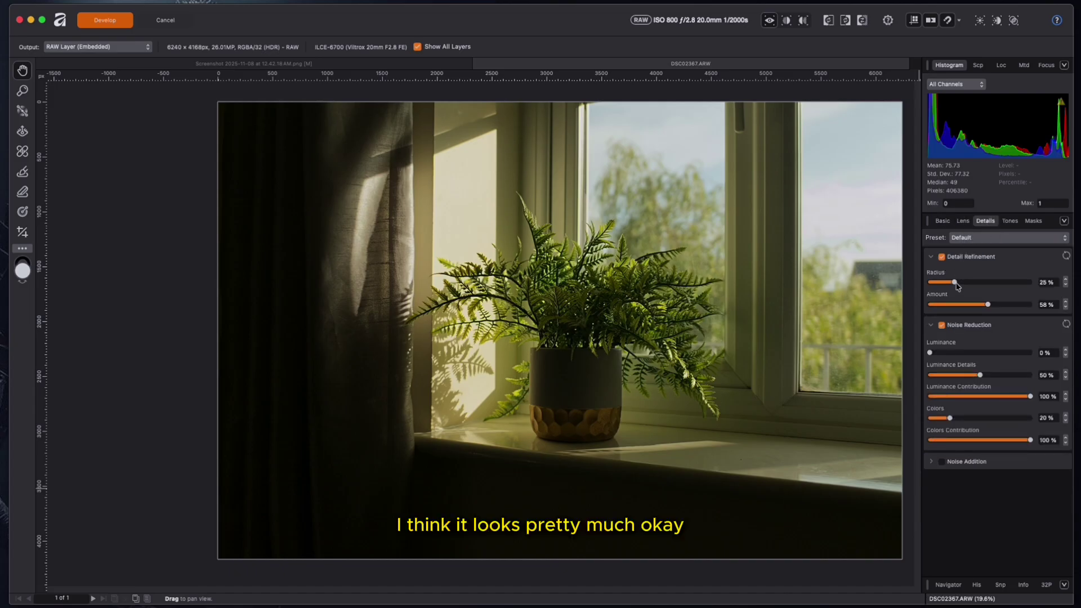
left_click(1010, 222)
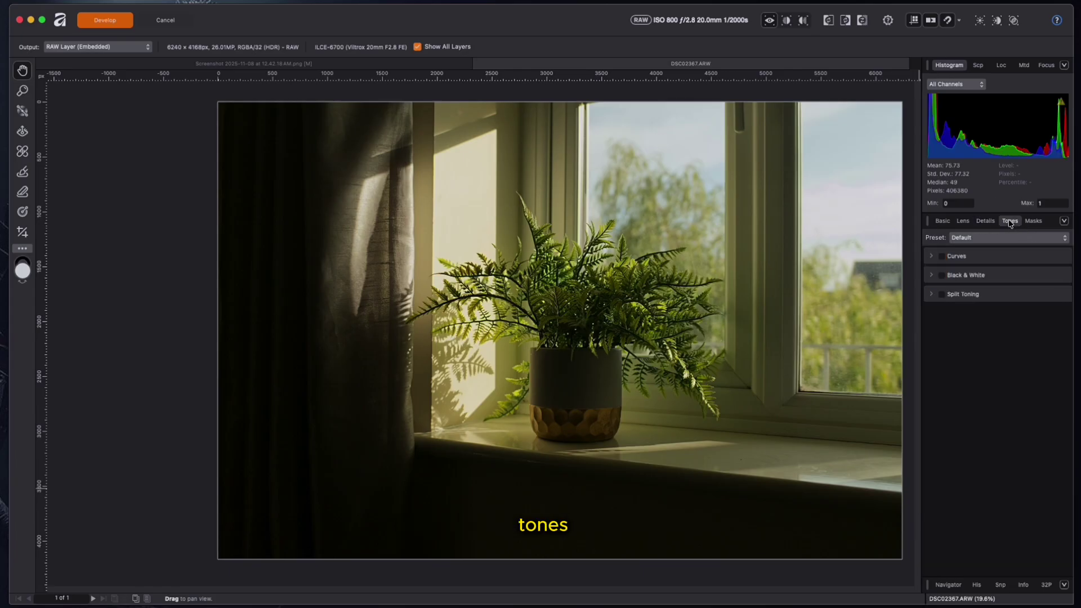
left_click(936, 257)
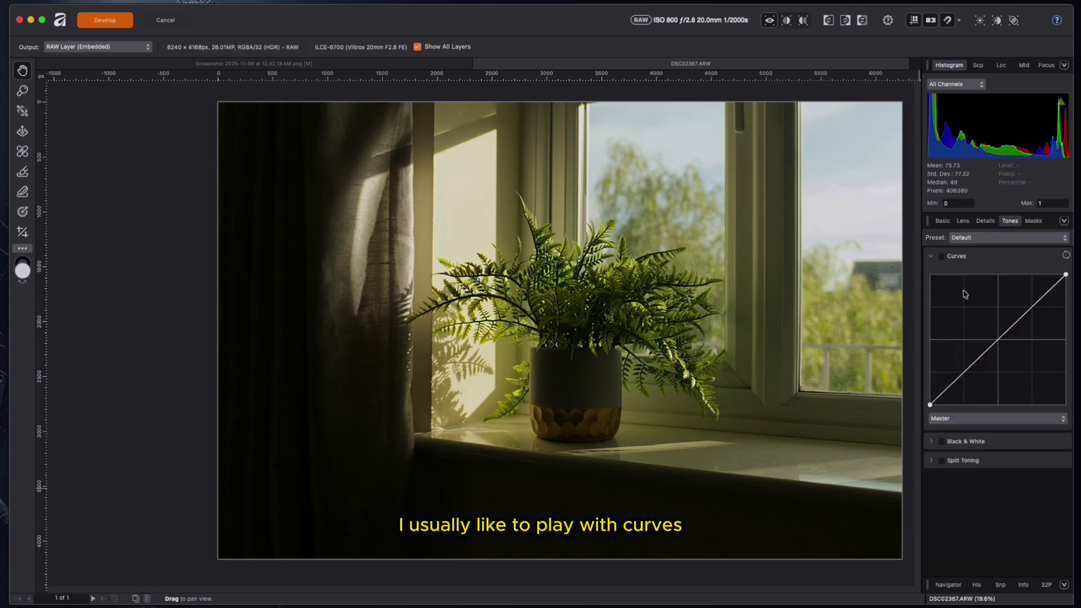
left_click(942, 257)
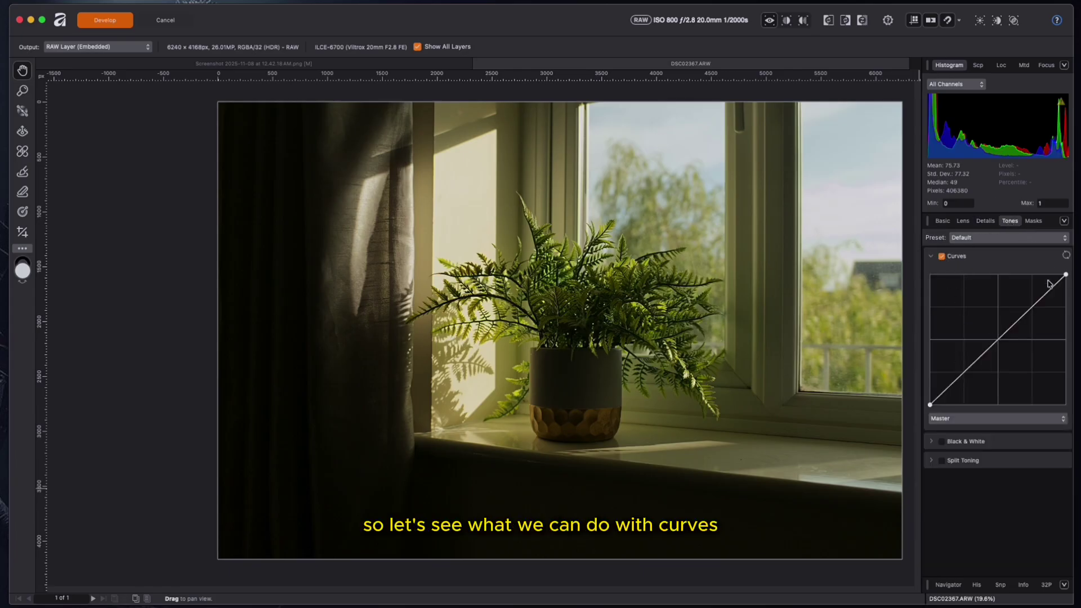
Add three curve points and shape a gentle S-curve with lifted blacks and lowered whites.
left_click(963, 370)
left_click(999, 338)
left_click(1033, 305)
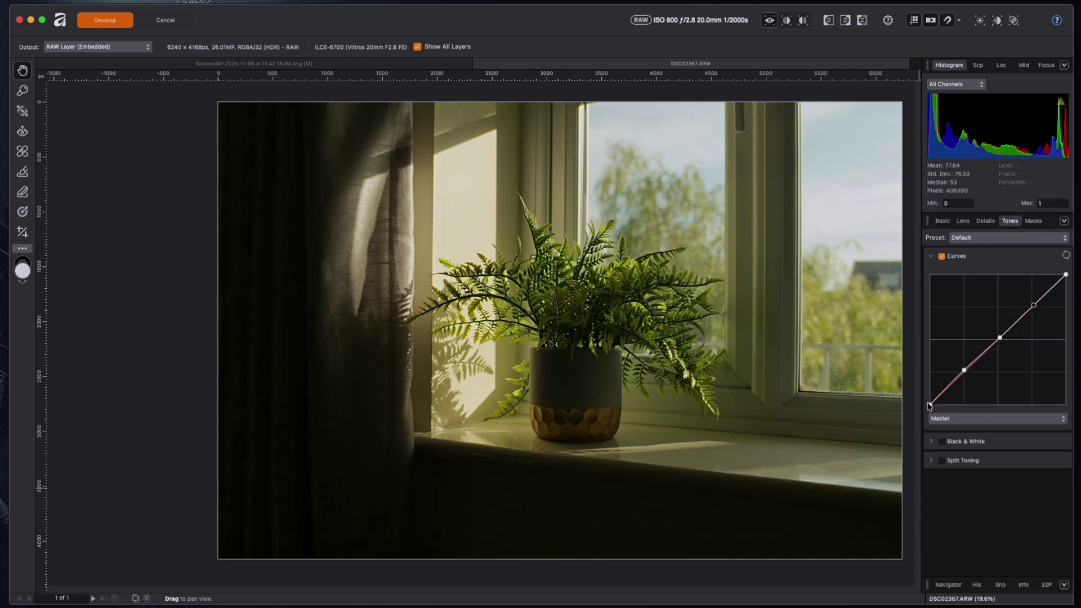
left_click_drag(930, 405, 965, 370)
left_click_drag(1065, 274, 1035, 301)
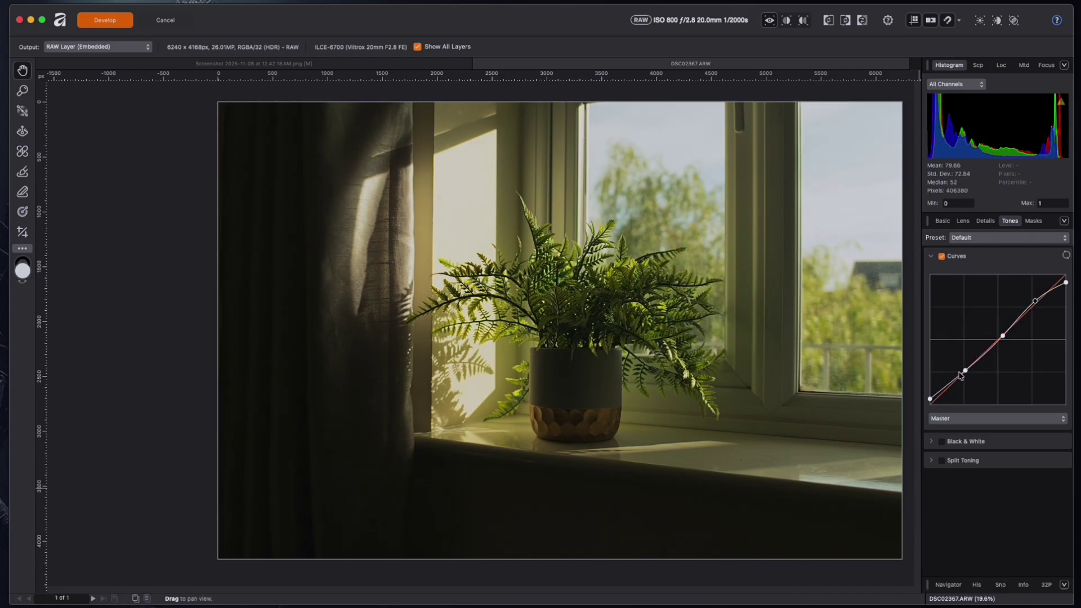
left_click_drag(963, 374, 967, 377)
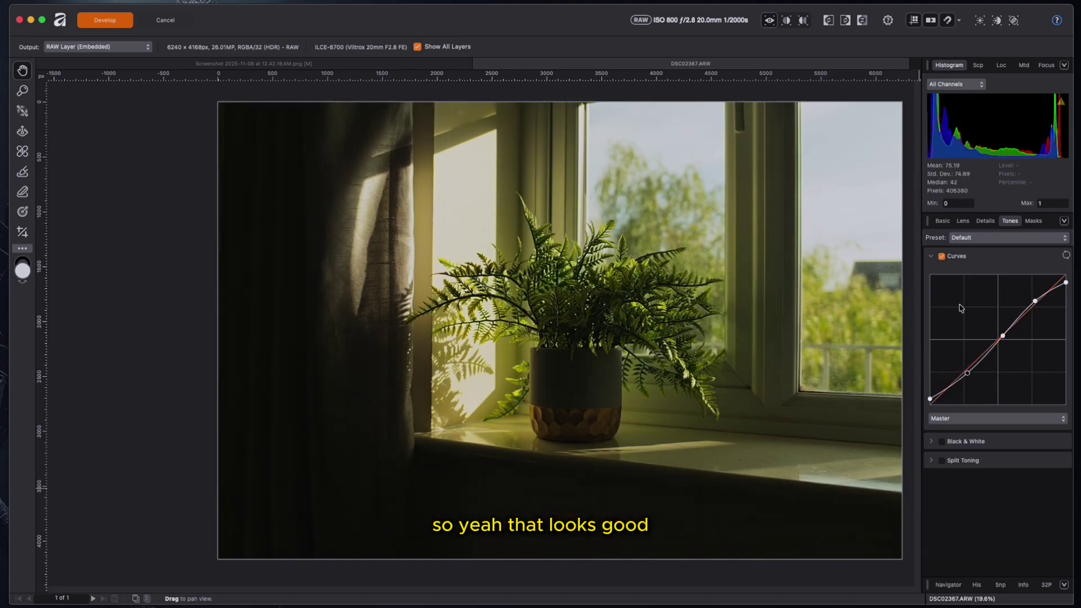
left_click(931, 257)
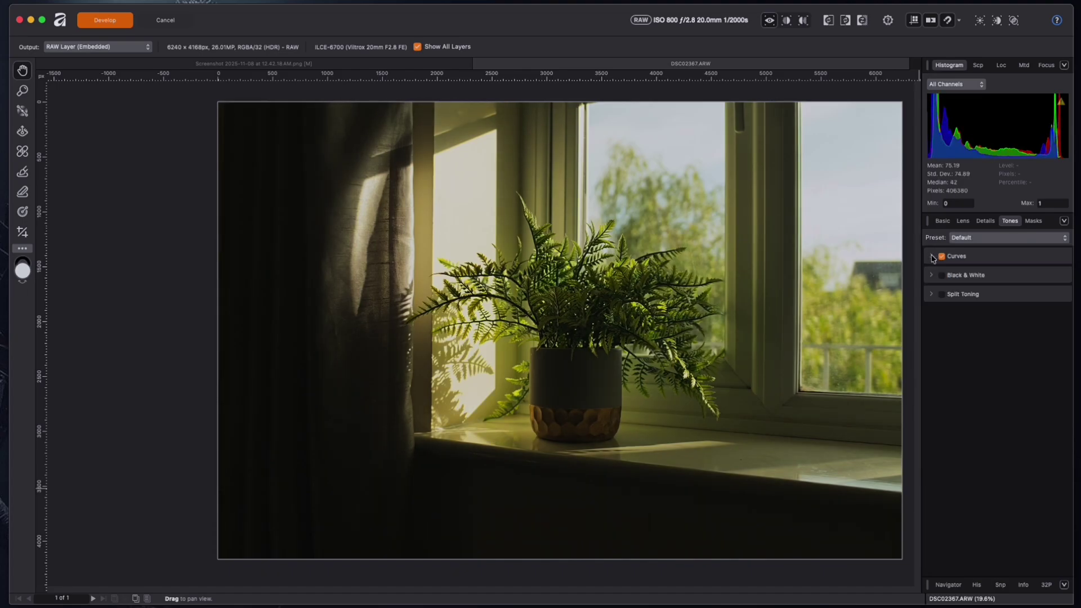
Enable Split Toning with cyan highlights at 186.8°/17% and yellow shadows at 56.8°/3%.
left_click(931, 295)
left_click(941, 294)
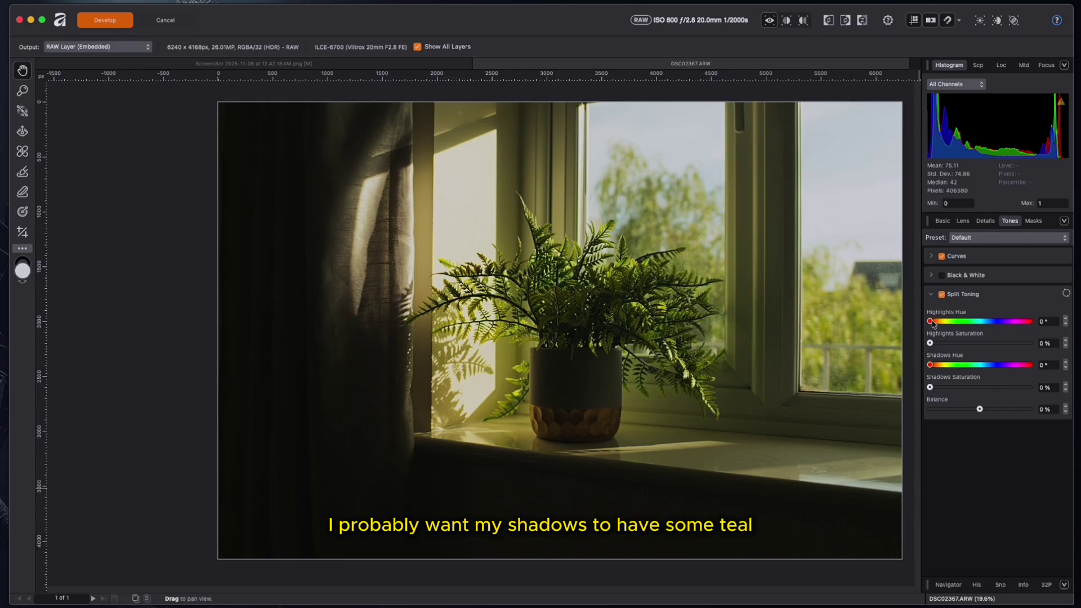
left_click_drag(930, 322, 947, 343)
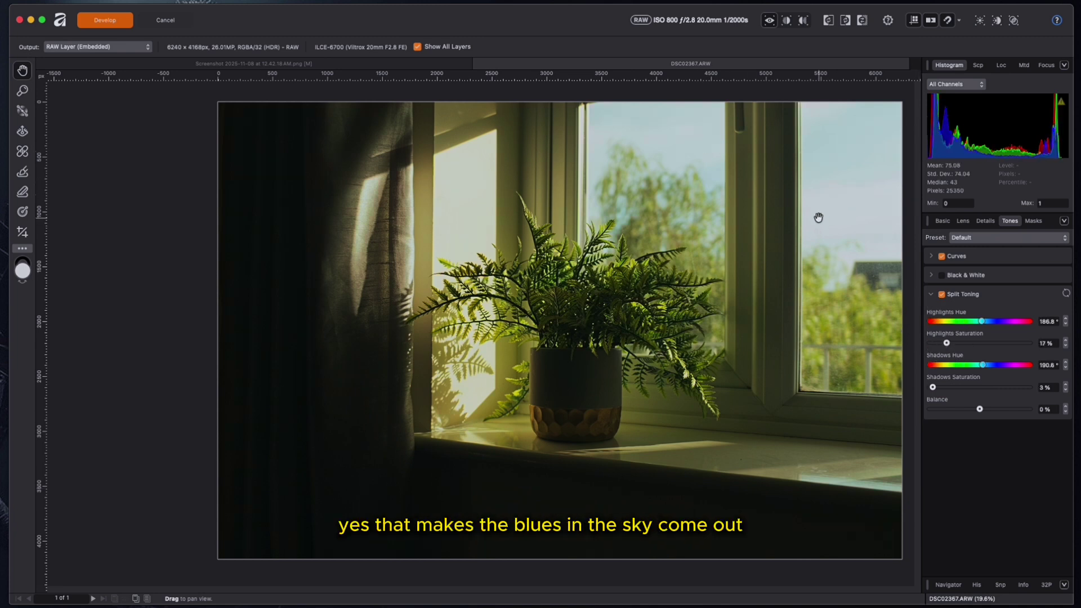
left_click_drag(983, 366, 945, 367)
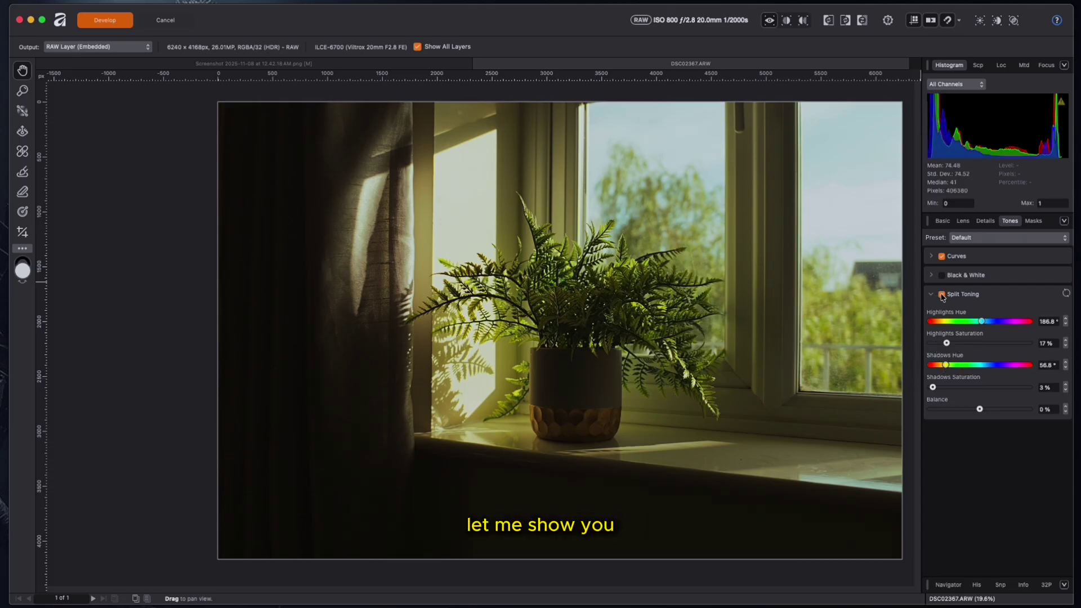
Toggle Split Toning off and on to compare, leaving it on, then show the Details settings.
left_click(939, 295)
left_click(941, 296)
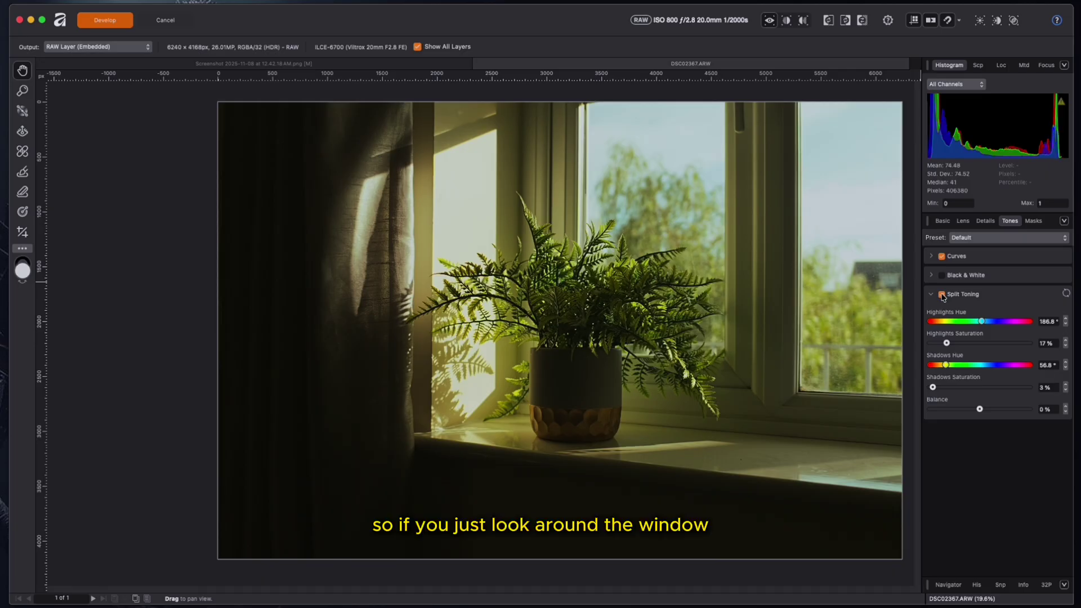
left_click(942, 296)
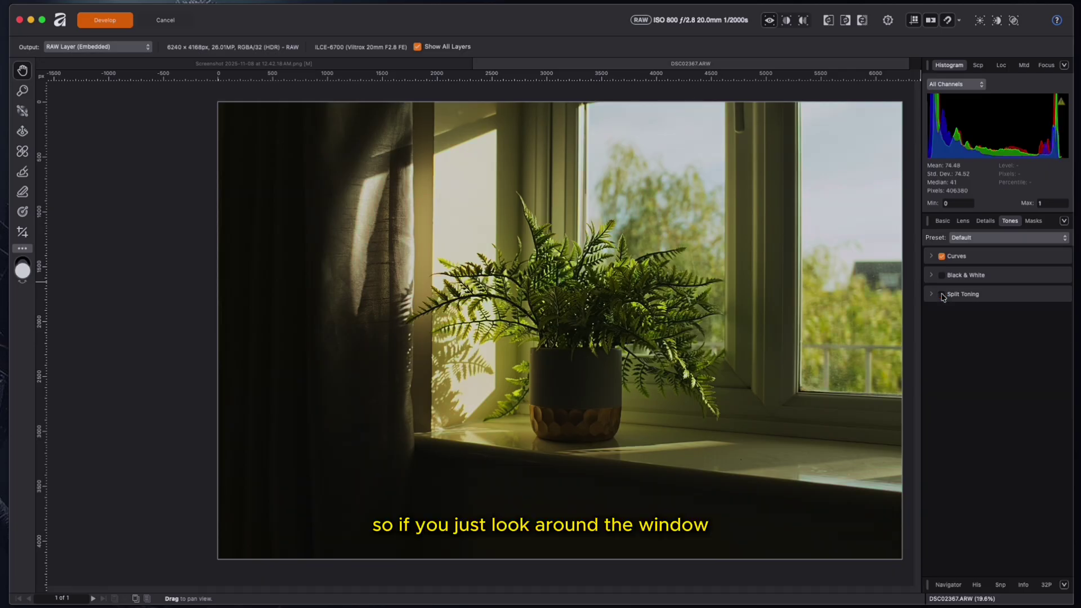
left_click(941, 296)
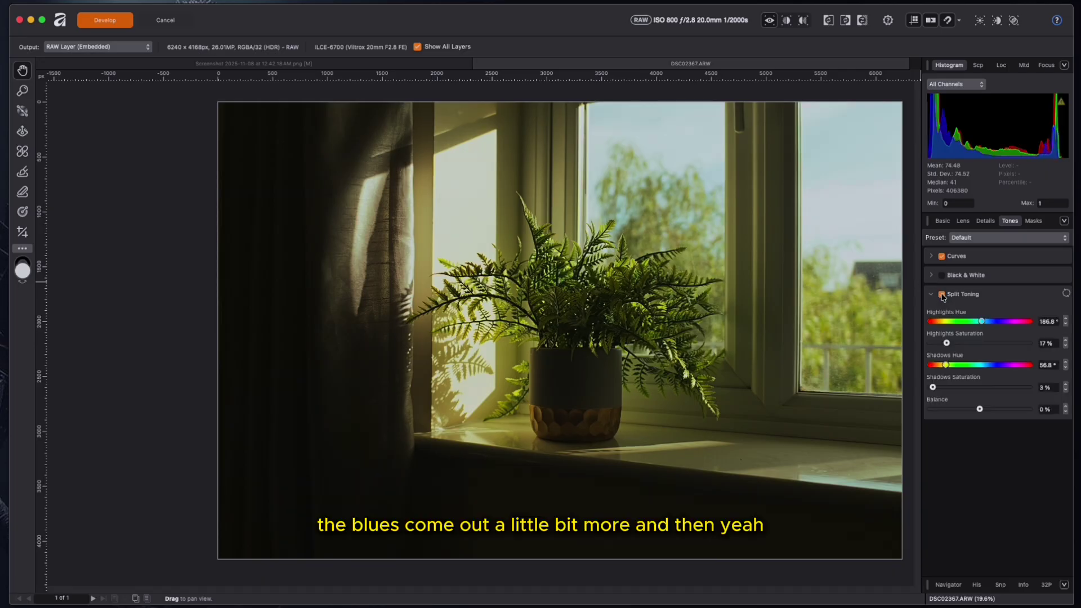
left_click(942, 295)
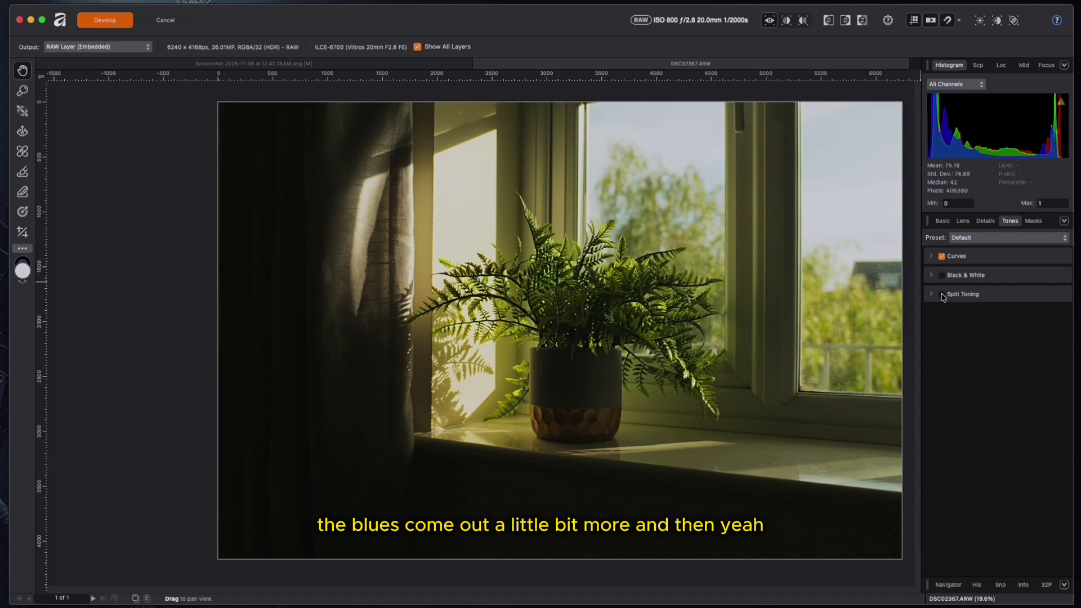
left_click(942, 296)
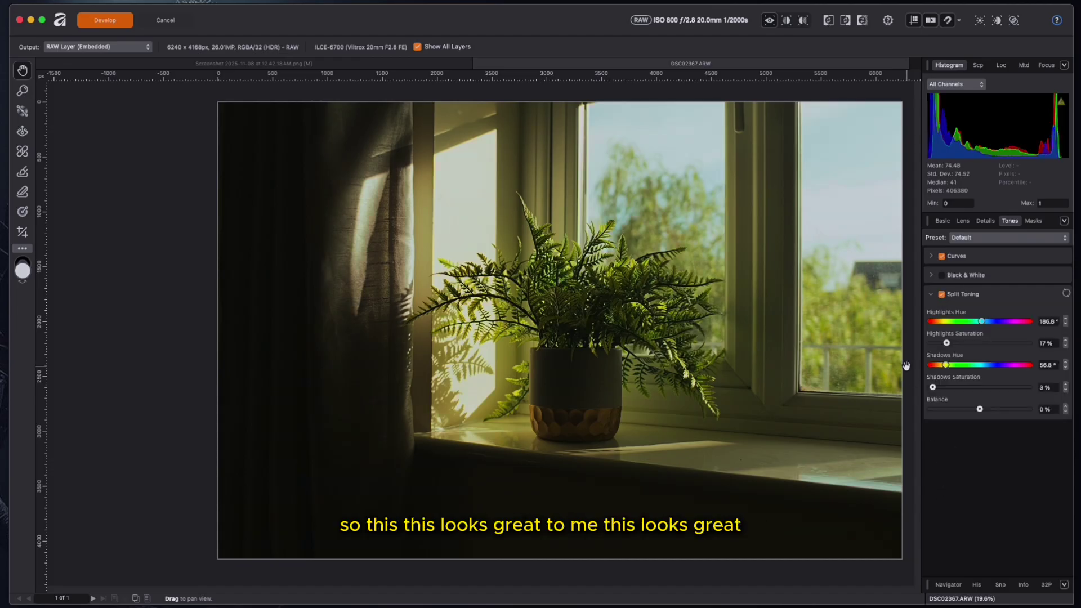
left_click(985, 221)
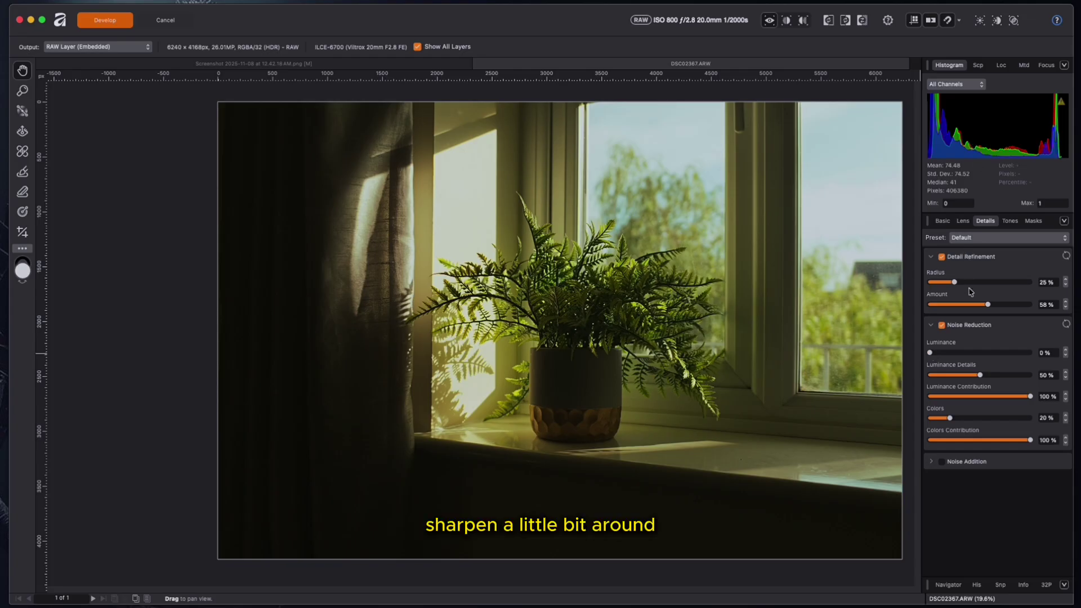
Raise the Detail Refinement sharpening Amount to 63%, then return to the Basic tab.
left_click_drag(993, 306, 993, 307)
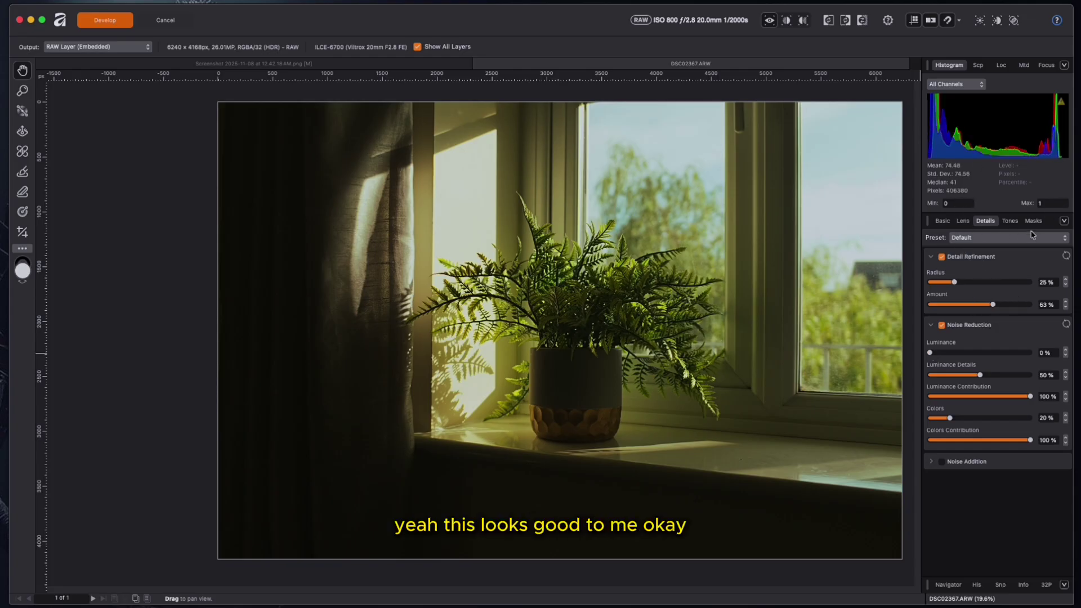
key("g")
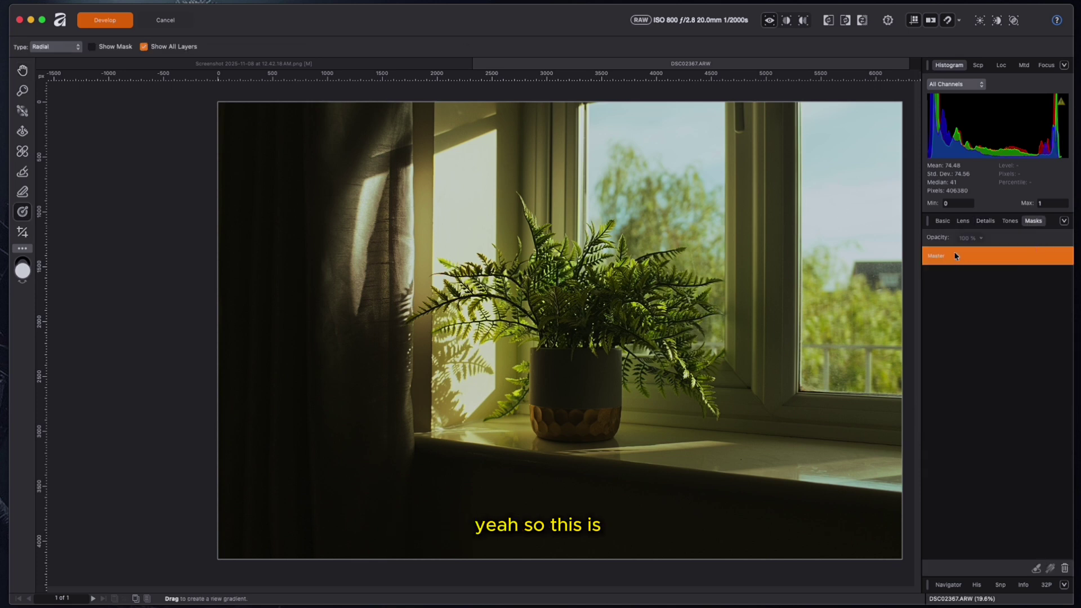
left_click(944, 222)
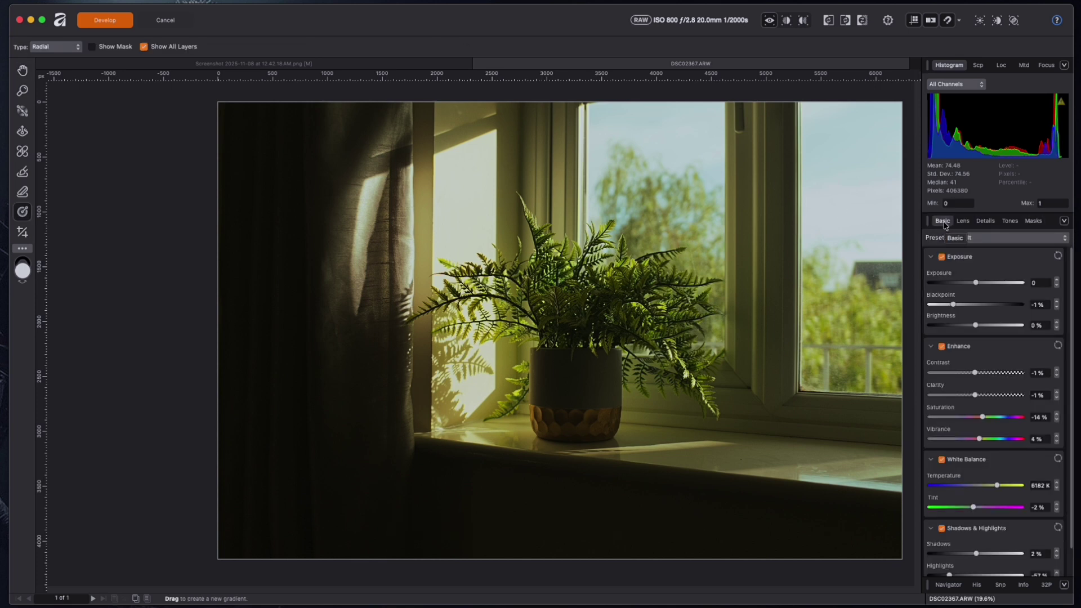
Apply the RAW development, then duplicate the DSC02367.ARW layer with Cmd+J.
left_click(109, 24)
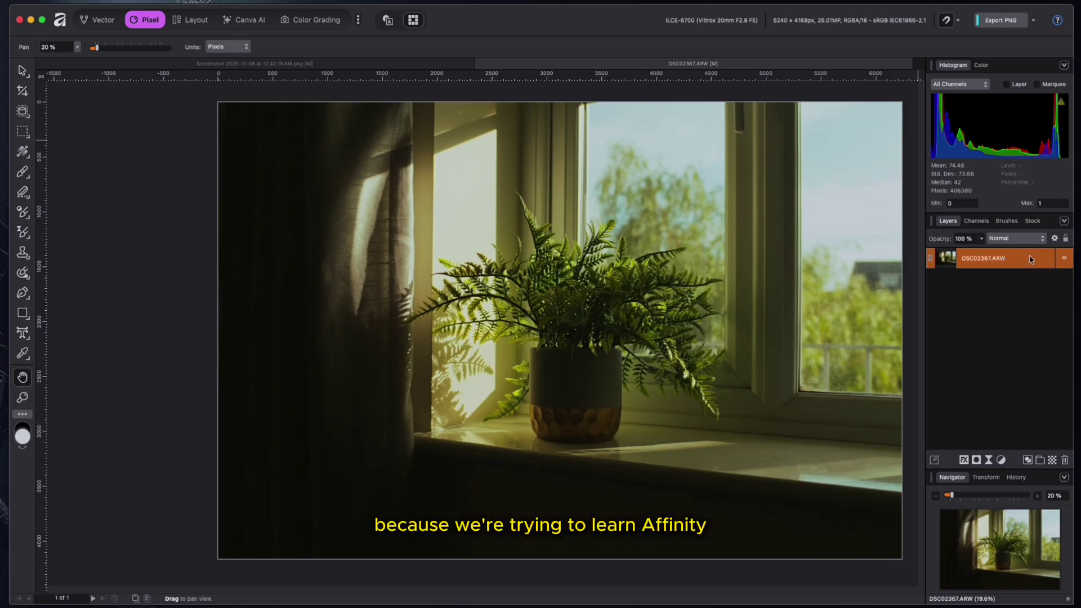
key("super+j")
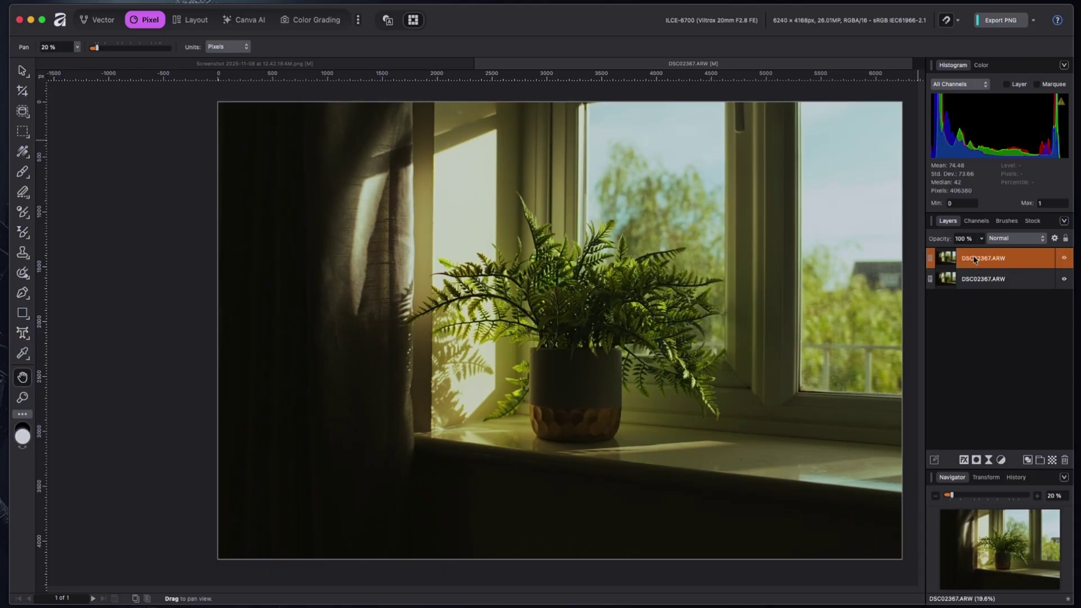
Add a live Diffuse Glow to the top layer and tune its radius and threshold.
left_click(988, 461)
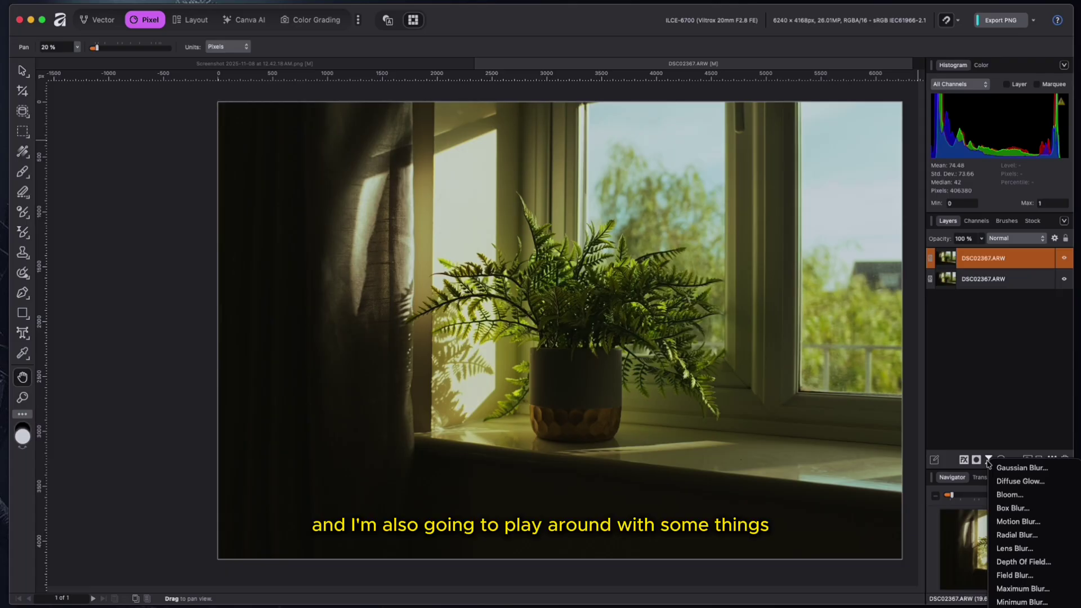
left_click(1016, 482)
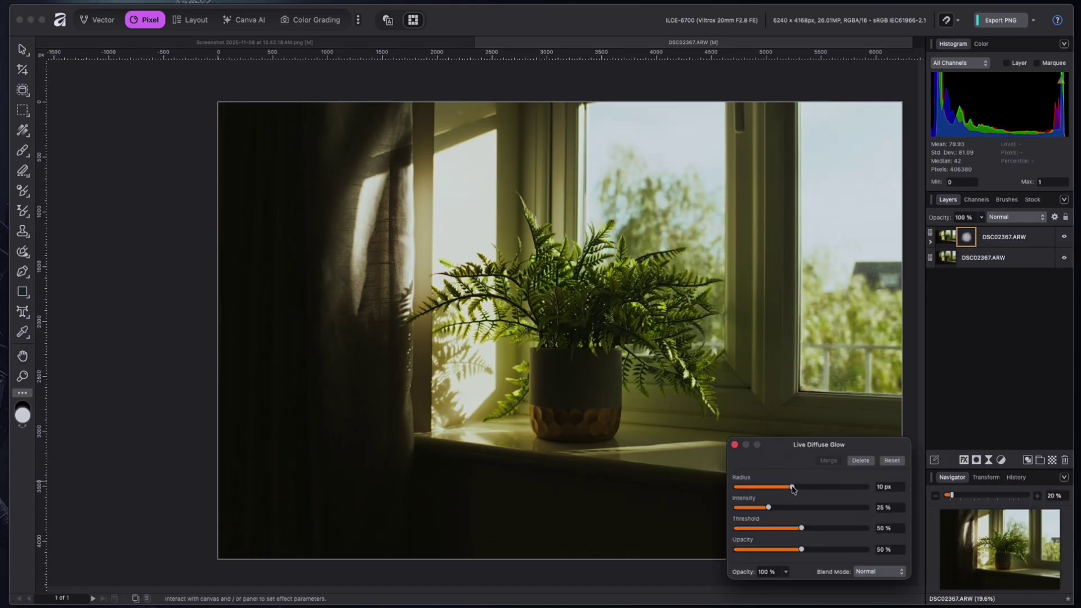
left_click_drag(856, 443, 993, 317)
mouse_move(929, 359)
left_mouse_down()
mouse_move(900, 366)
mouse_move(924, 365)
left_mouse_up()
key("super+equal")
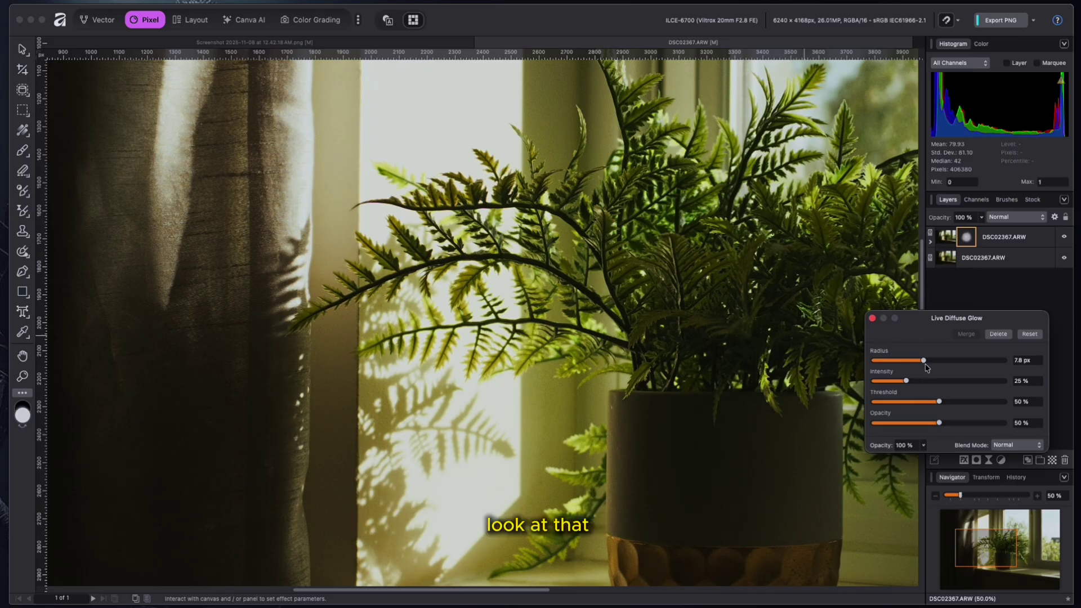
left_click_drag(923, 360, 946, 405)
key("h")
Fit the photo in the window and toggle the glow layer to compare, leaving it visible.
key("super+0")
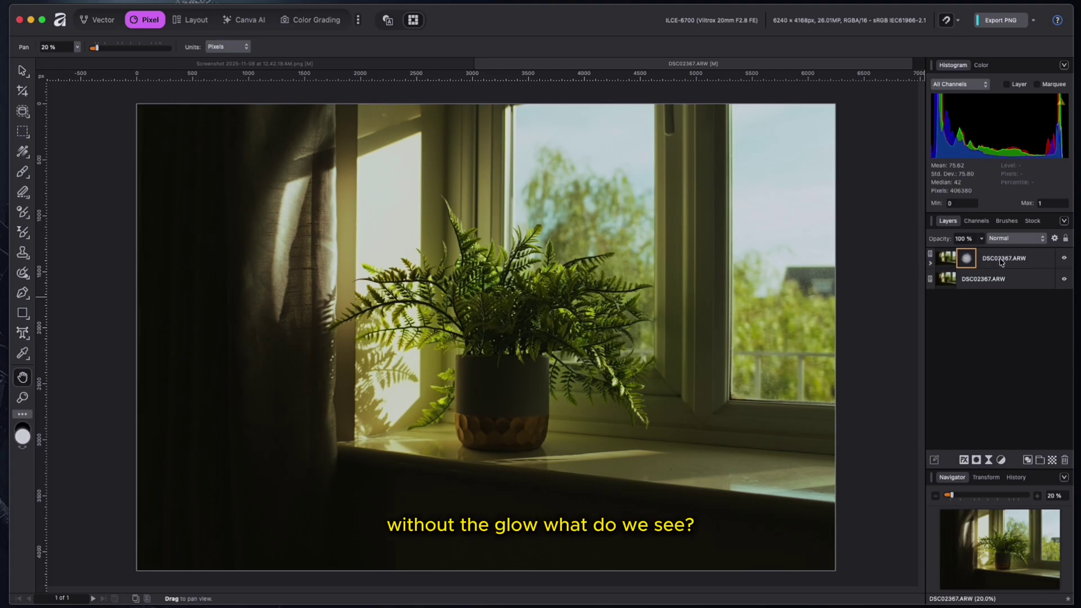
left_click(1064, 259)
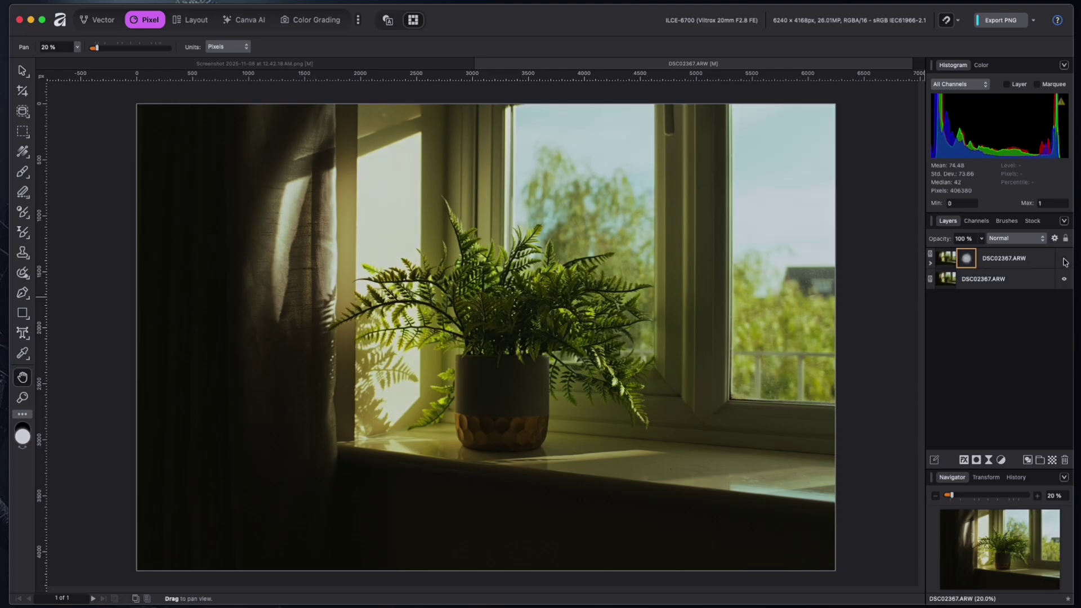
left_click(1063, 259)
left_click(1064, 259)
left_click(1063, 259)
left_click(1064, 260)
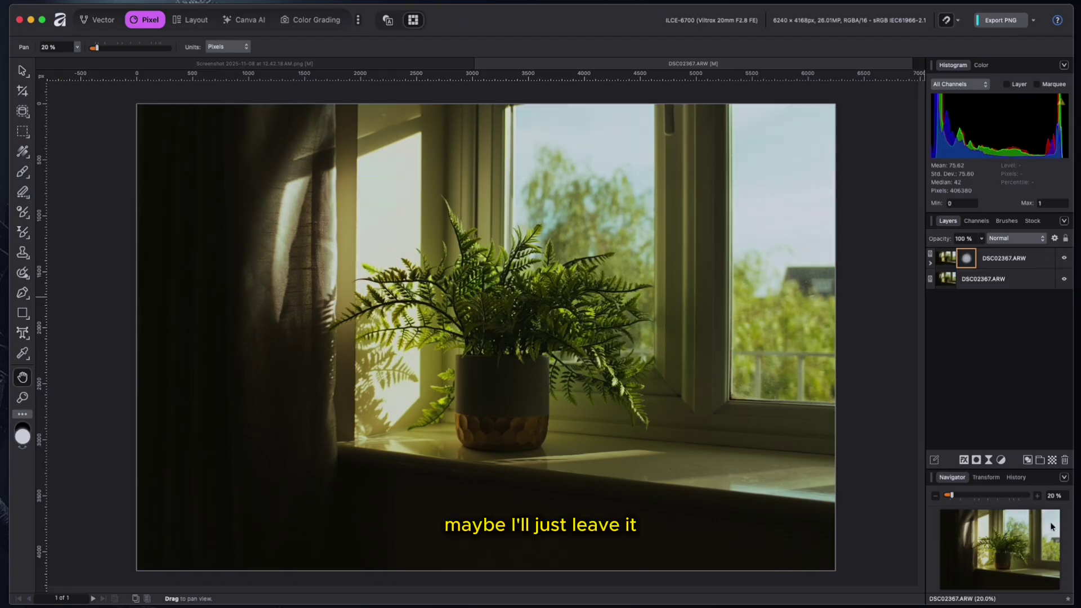
left_click(988, 459)
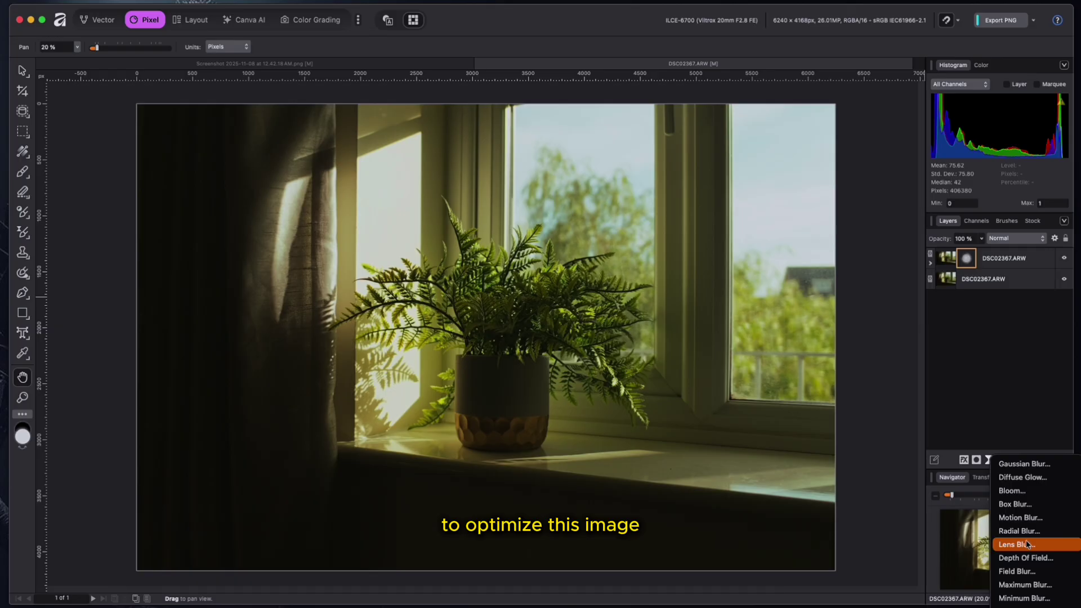
Add a live Add Noise filter set to Gaussian at 15% intensity.
scroll(1029, 546, "down", 5)
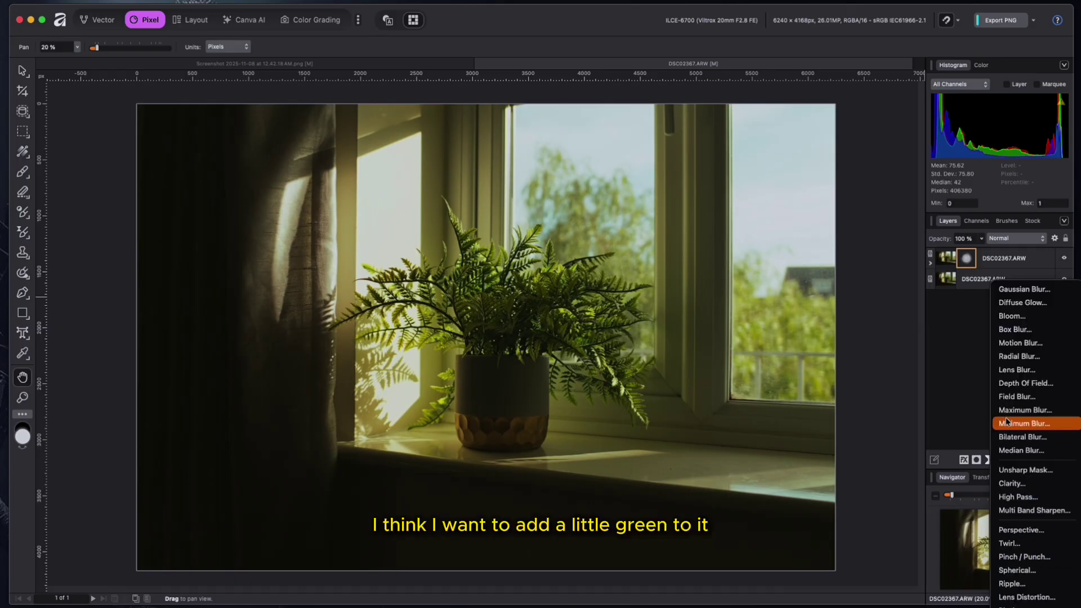
scroll(1020, 445, "down", 4)
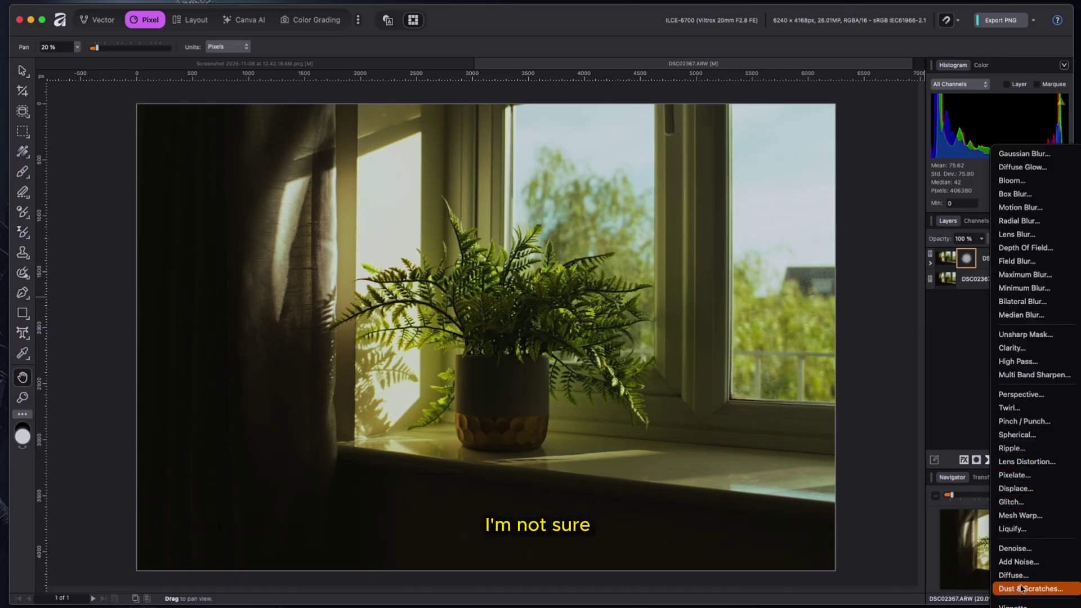
left_click(1026, 562)
left_click_drag(846, 476, 907, 335)
key("super+plus")
key("super+plus")
key("super+plus")
key("super+plus")
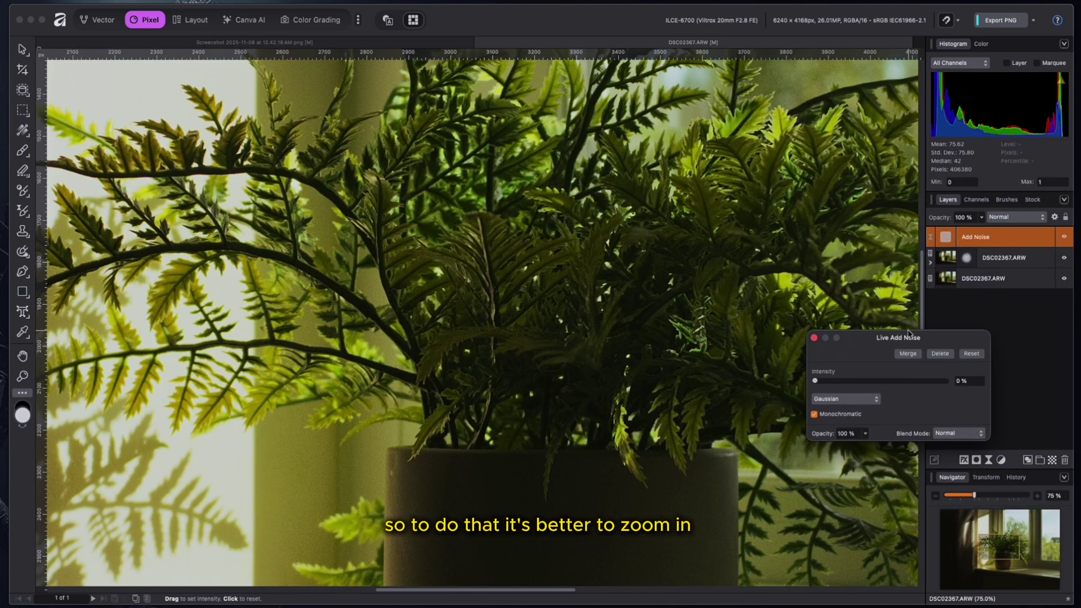
left_click_drag(815, 381, 845, 381)
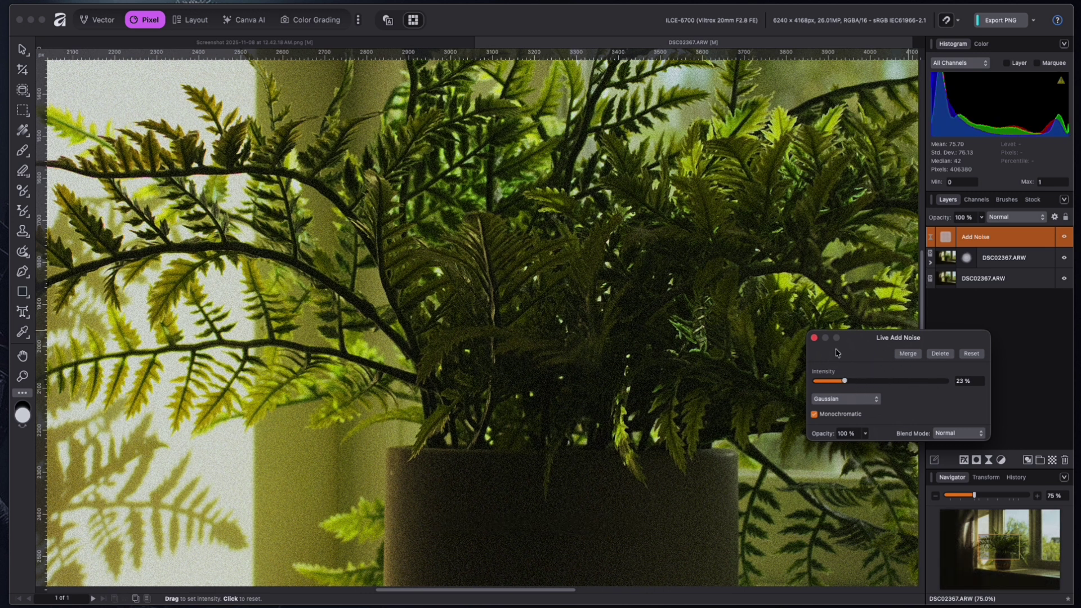
left_click(835, 399)
left_click(835, 410)
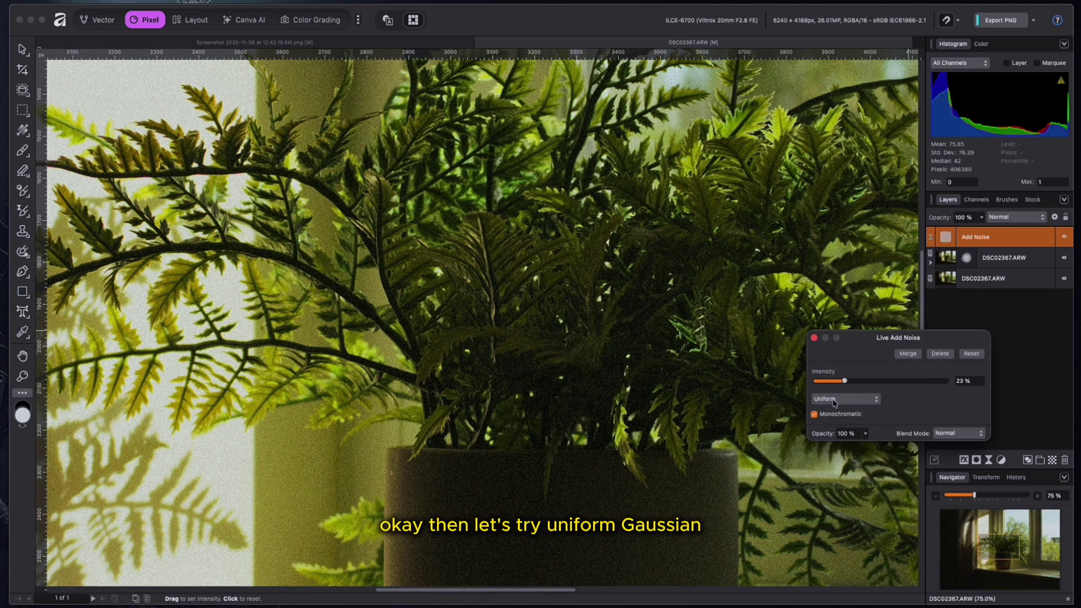
left_click(834, 400)
left_click(834, 392)
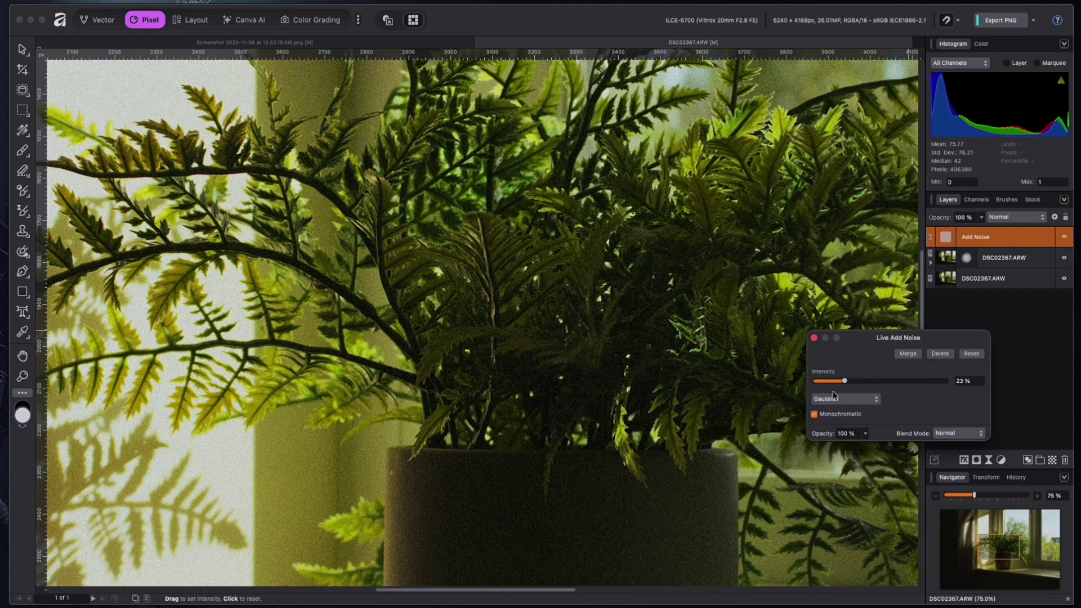
left_click_drag(840, 383, 835, 383)
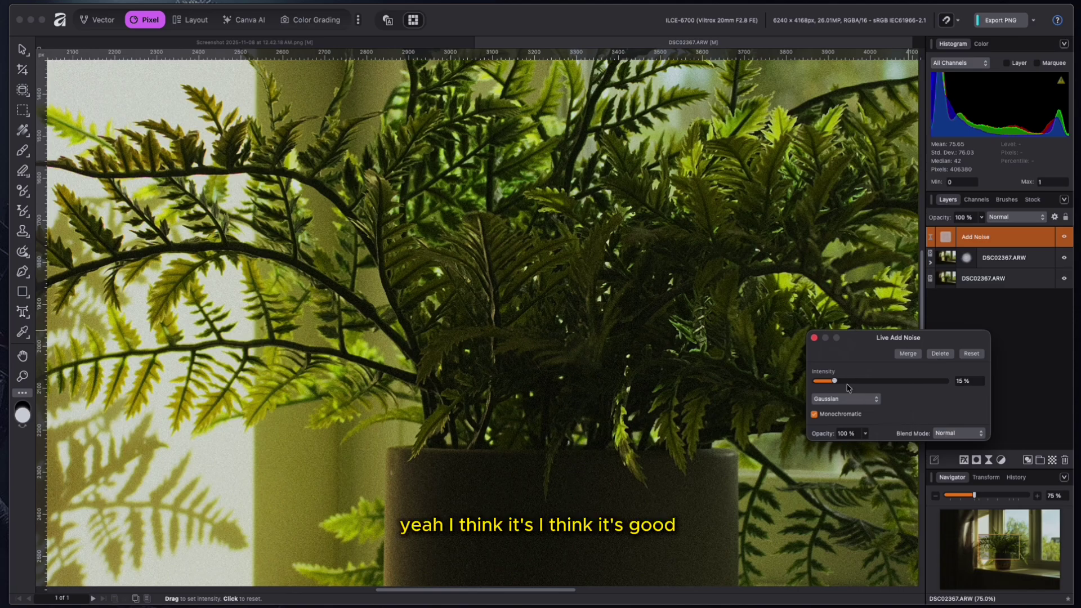
left_click(814, 338)
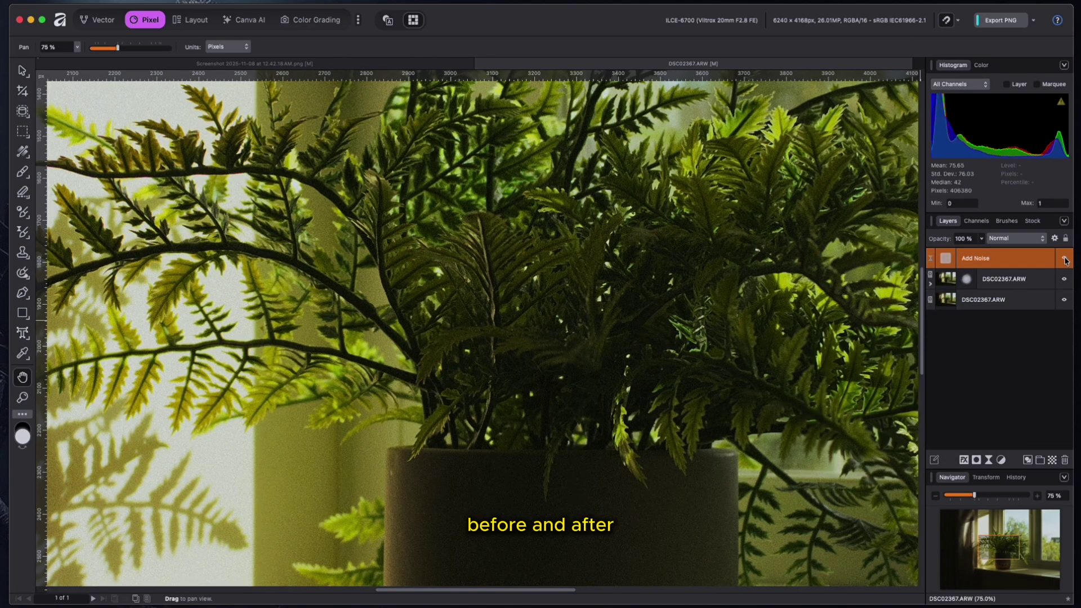
Compare the photo with and without noise, then lower the noise layer opacity to 25%.
key("super+0")
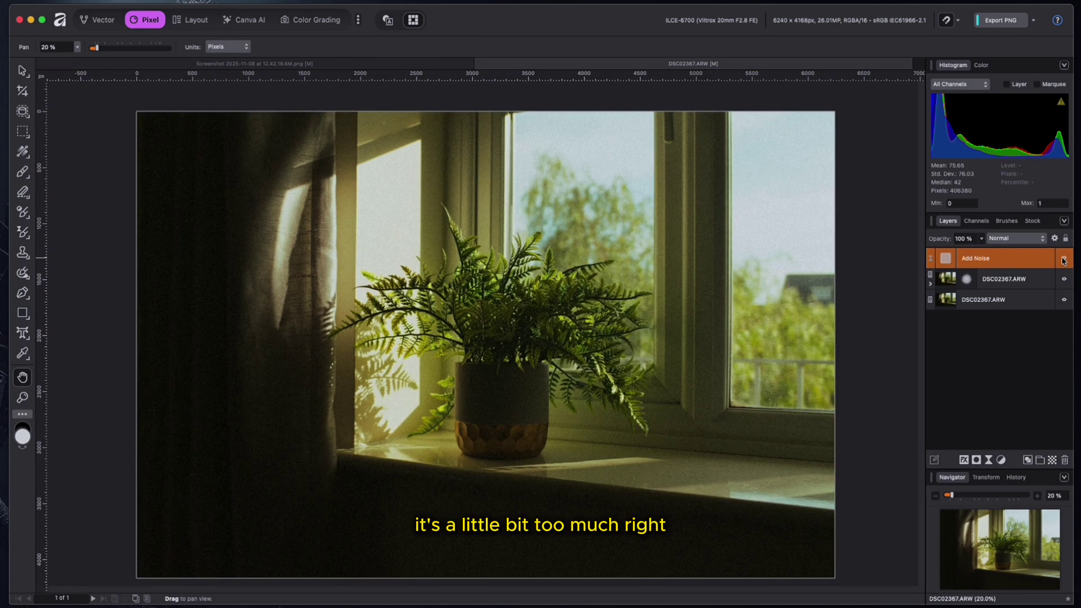
left_click(1063, 259)
left_click(1063, 259)
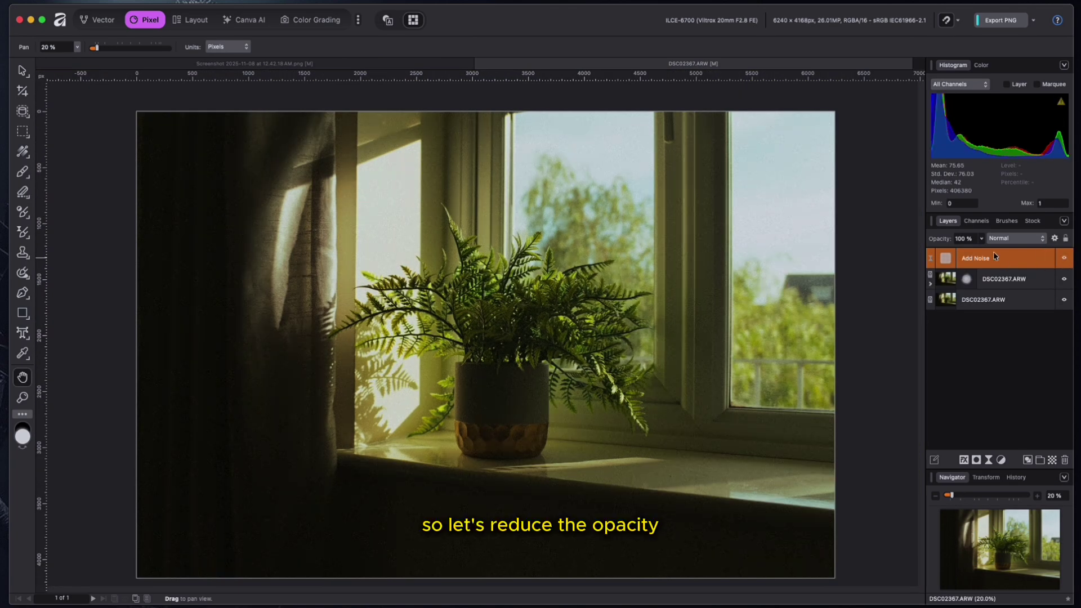
left_click_drag(982, 240, 931, 246)
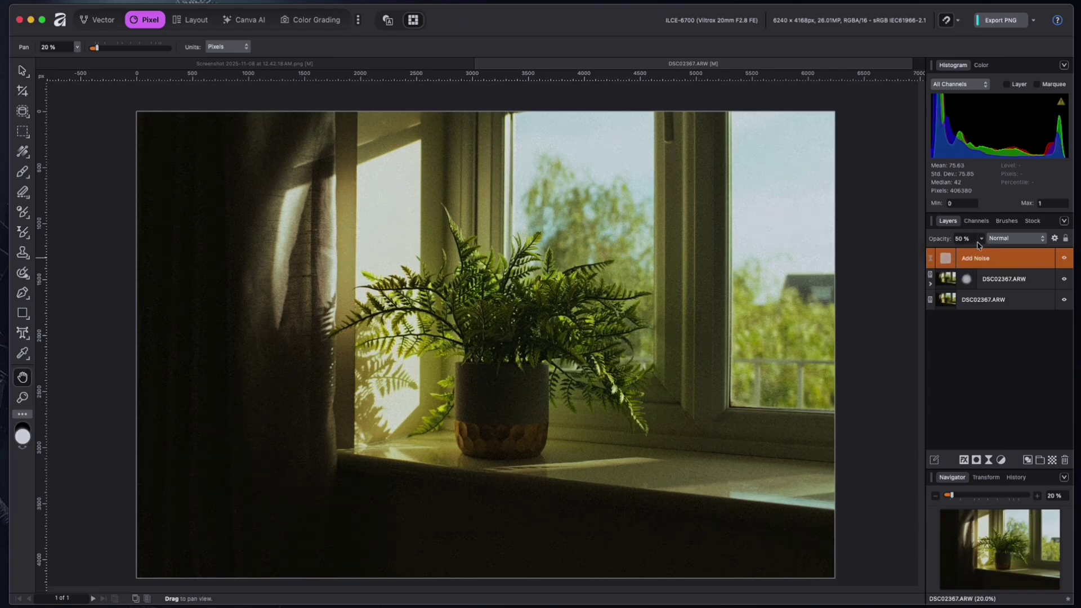
left_click(981, 239)
left_click(957, 251)
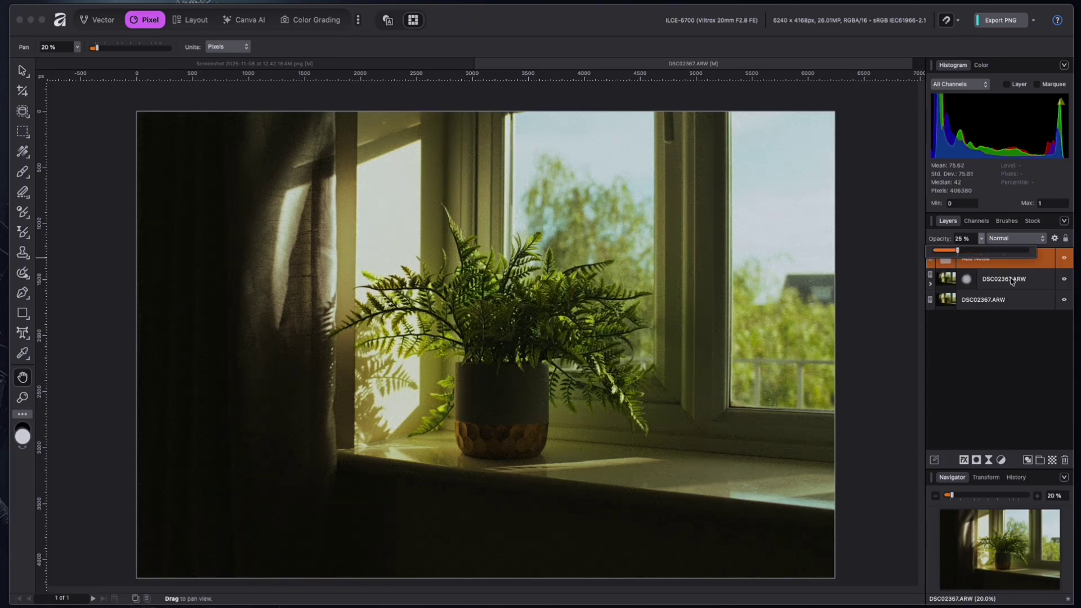
left_click(989, 460)
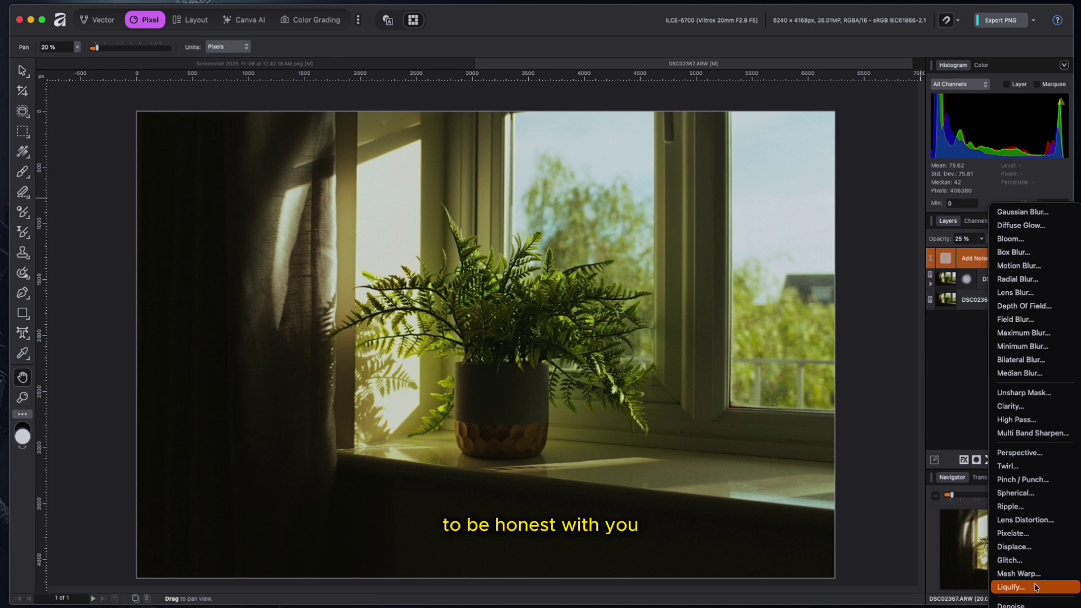
Add a live Vignette, lowering its hardness and reducing its scale to about 161%.
scroll(1036, 598, "down", 2)
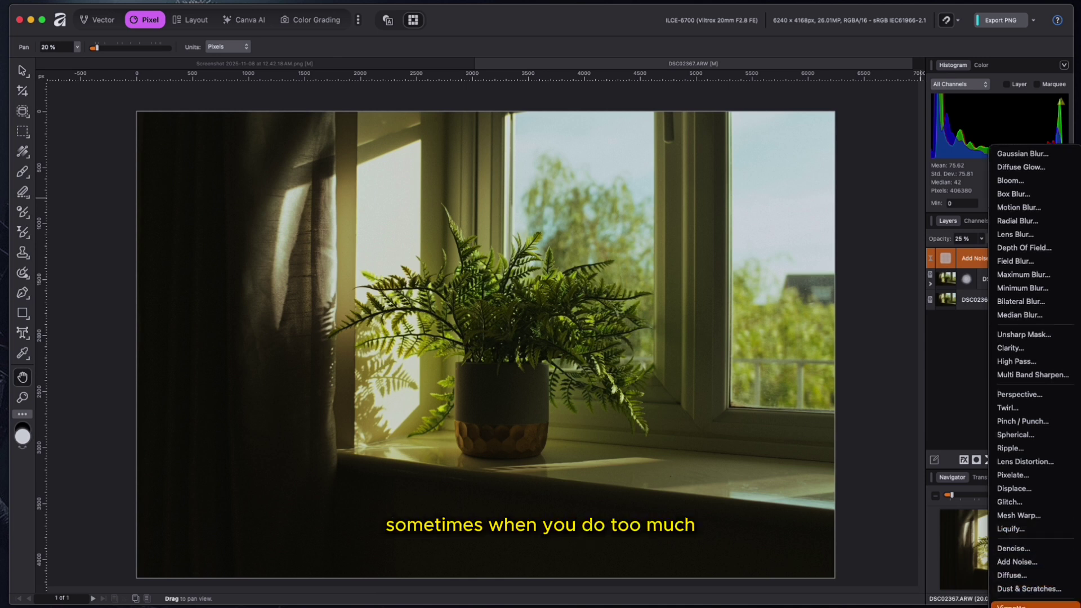
left_click(1014, 605)
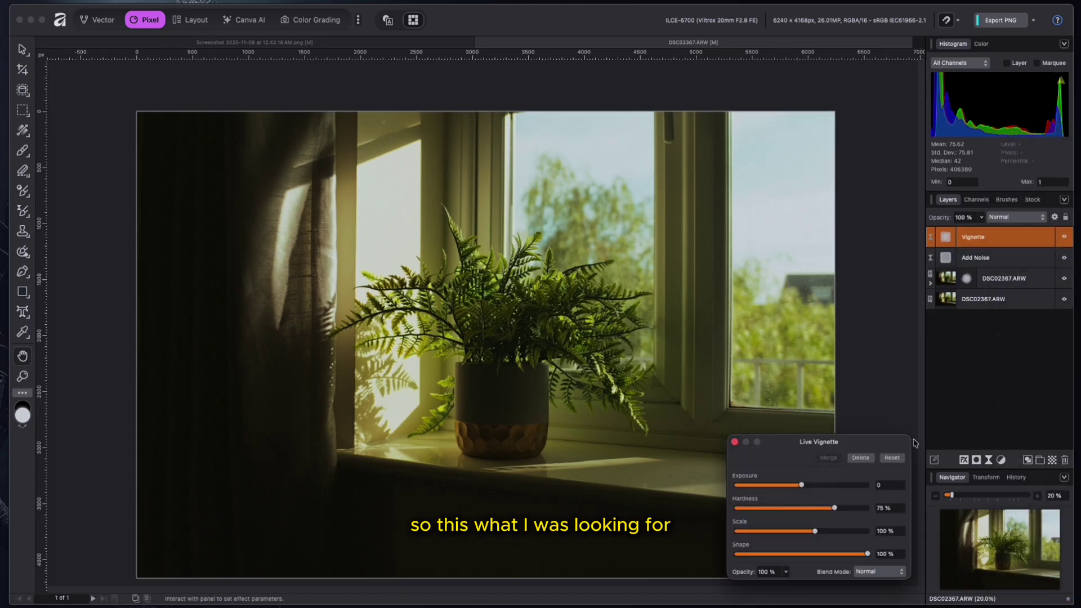
left_click_drag(781, 451, 812, 367)
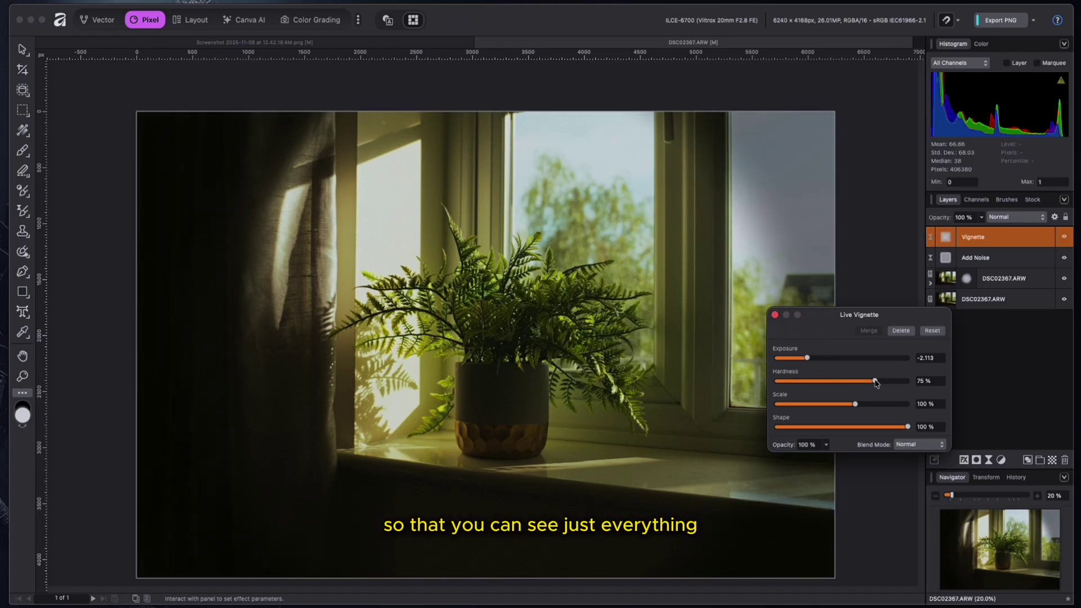
mouse_move(876, 383)
left_mouse_down()
mouse_move(826, 382)
mouse_move(931, 382)
mouse_move(822, 381)
mouse_move(866, 381)
left_mouse_up()
left_click_drag(856, 403, 854, 381)
Close the vignette settings and toggle the Vignette layer on and off to compare.
left_click(775, 315)
key("h")
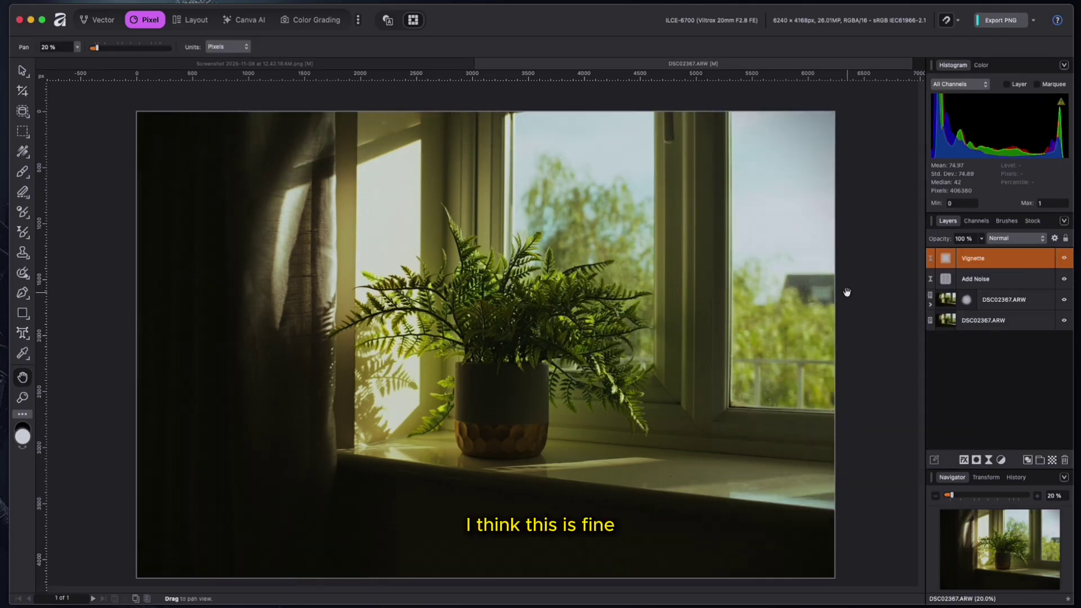
left_click(1064, 258)
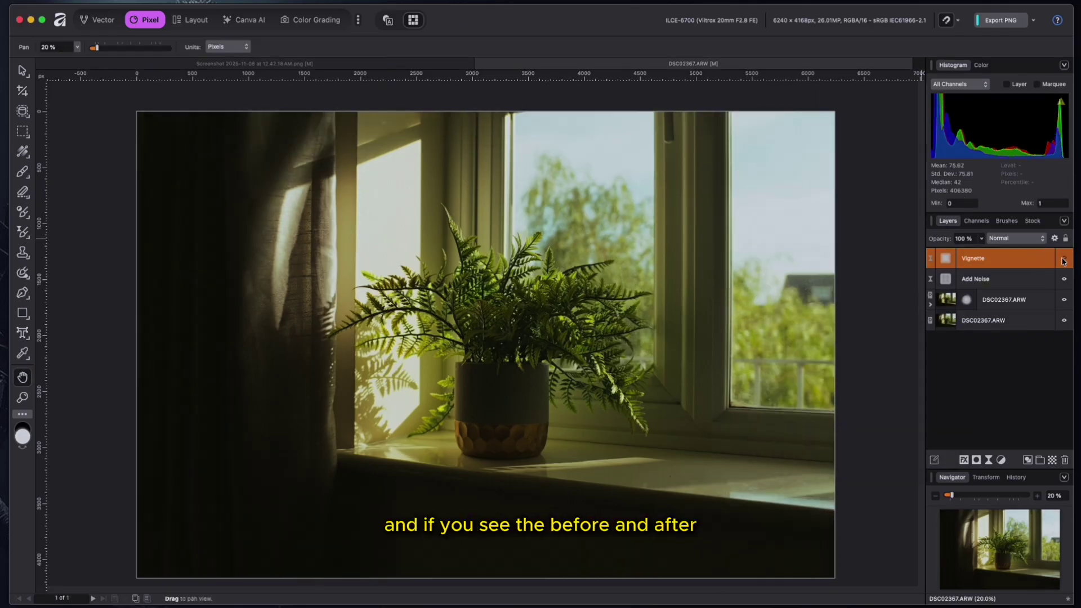
left_click(1064, 258)
left_click(1063, 258)
left_click(1064, 258)
left_click(1063, 257)
left_click(1063, 258)
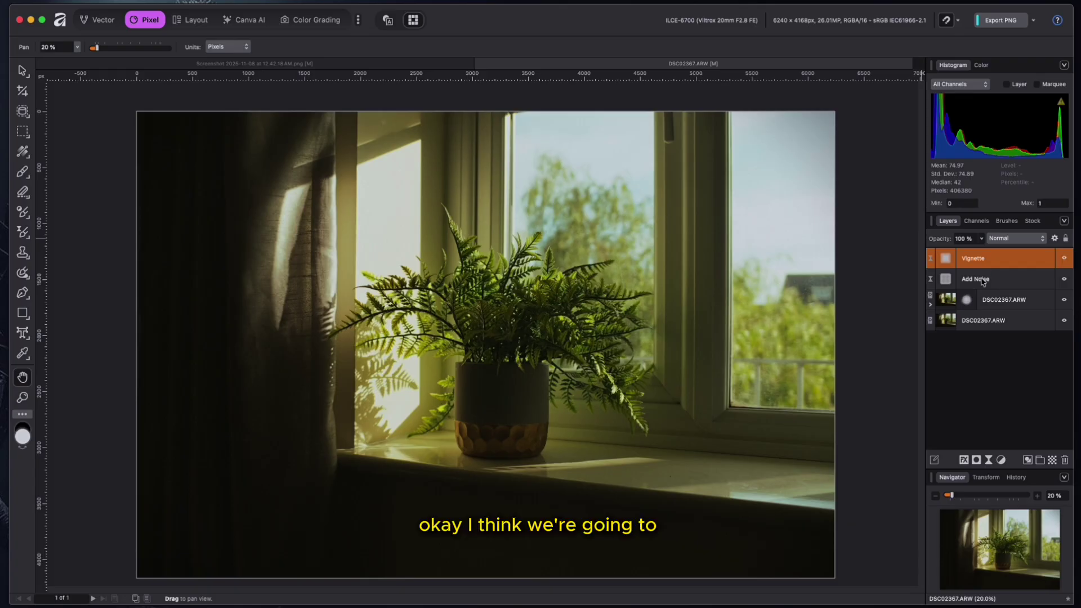
Reopen the Live Vignette settings to review −1.948 exposure, 60% hardness, 165% scale, 80% shape.
left_click(944, 272)
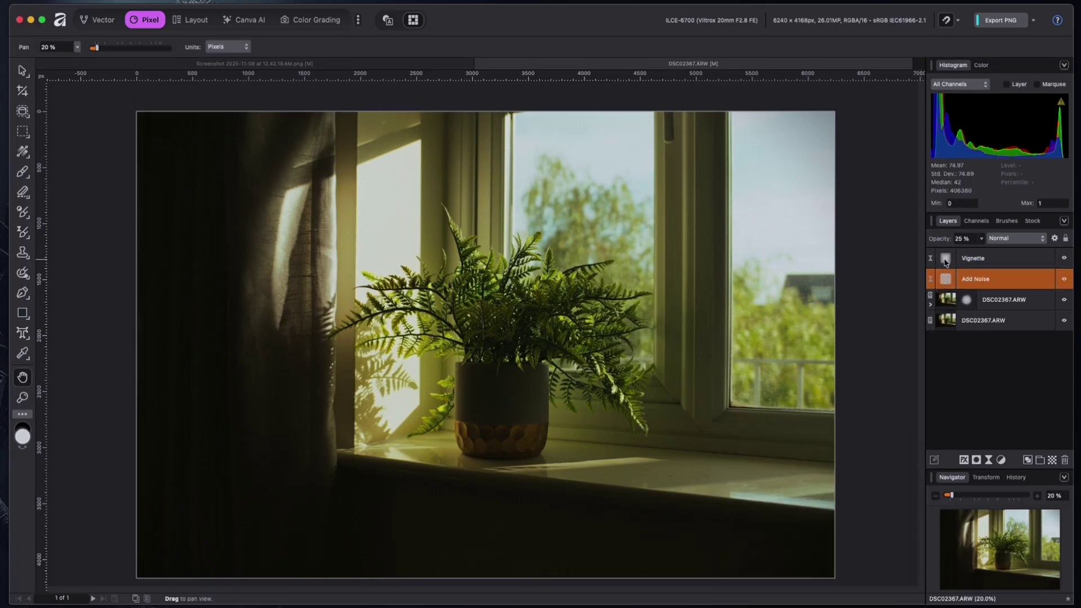
double_click(946, 265)
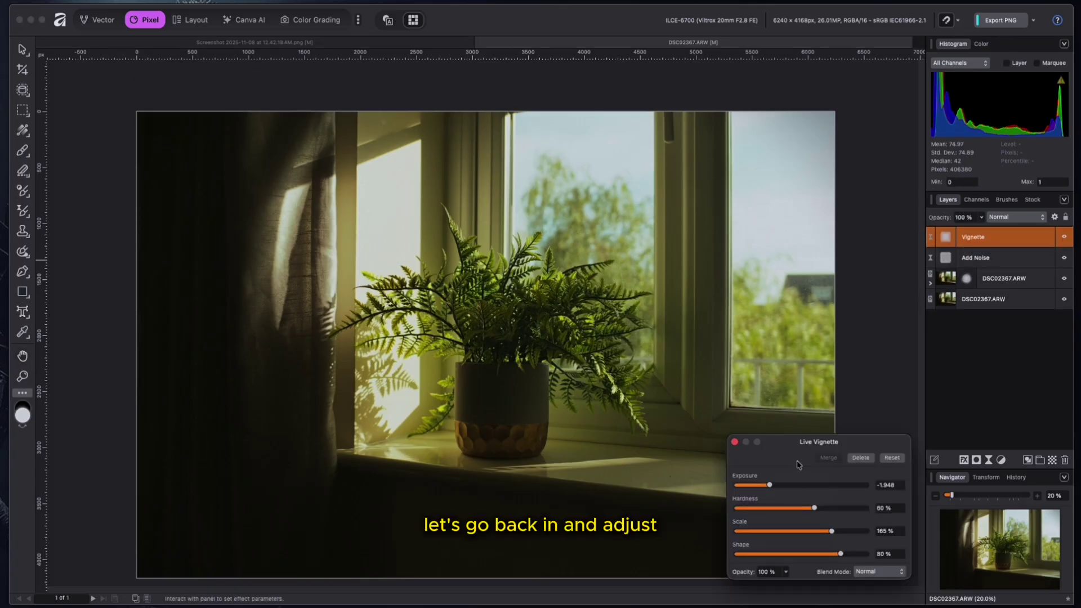
left_click_drag(796, 462, 792, 384)
key("Escape")
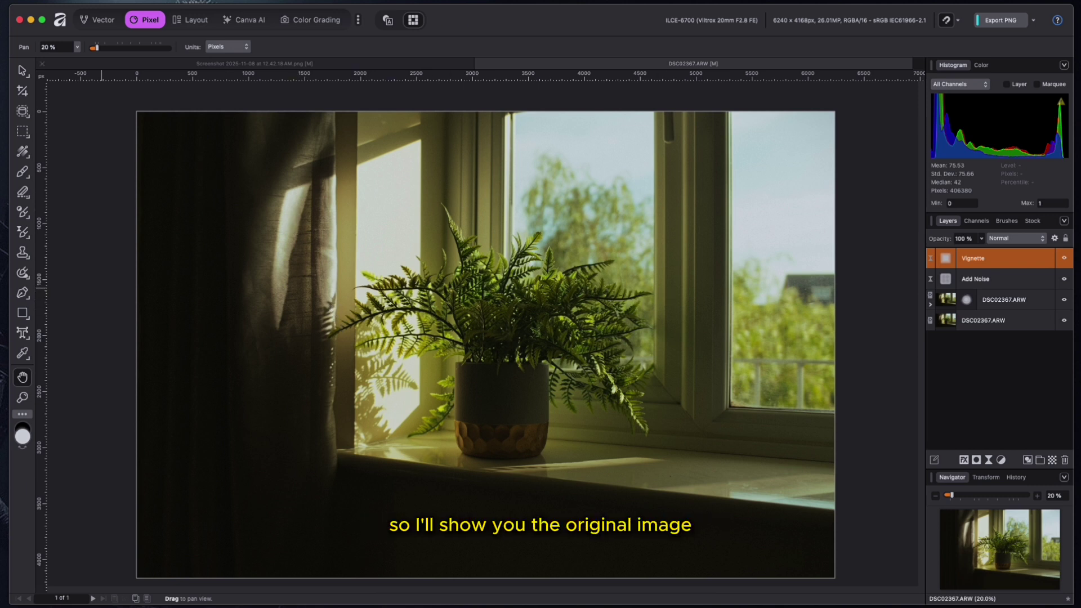
key("space")
left_click_drag(207, 92, 292, 58)
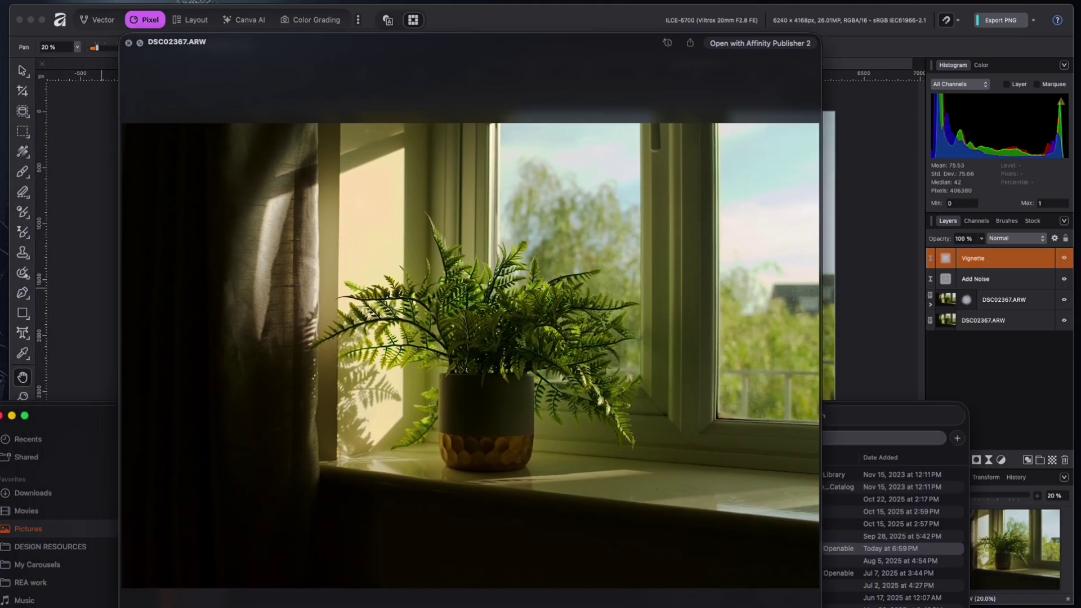
mouse_move(611, 41)
left_mouse_down()
mouse_move(133, 46)
mouse_move(632, 46)
left_mouse_up()
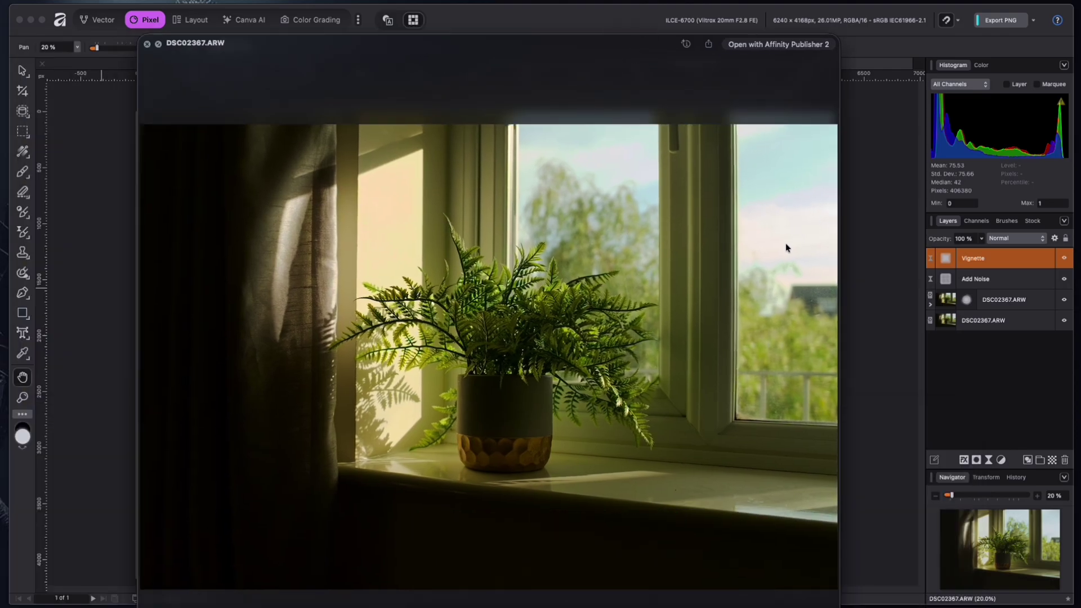
left_click(862, 293)
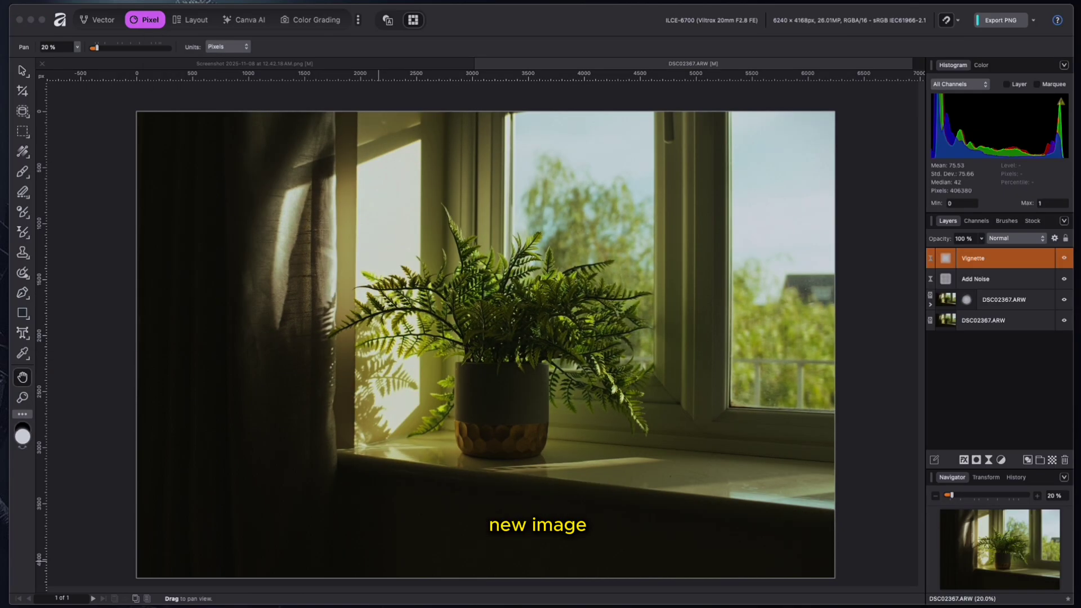
key("space")
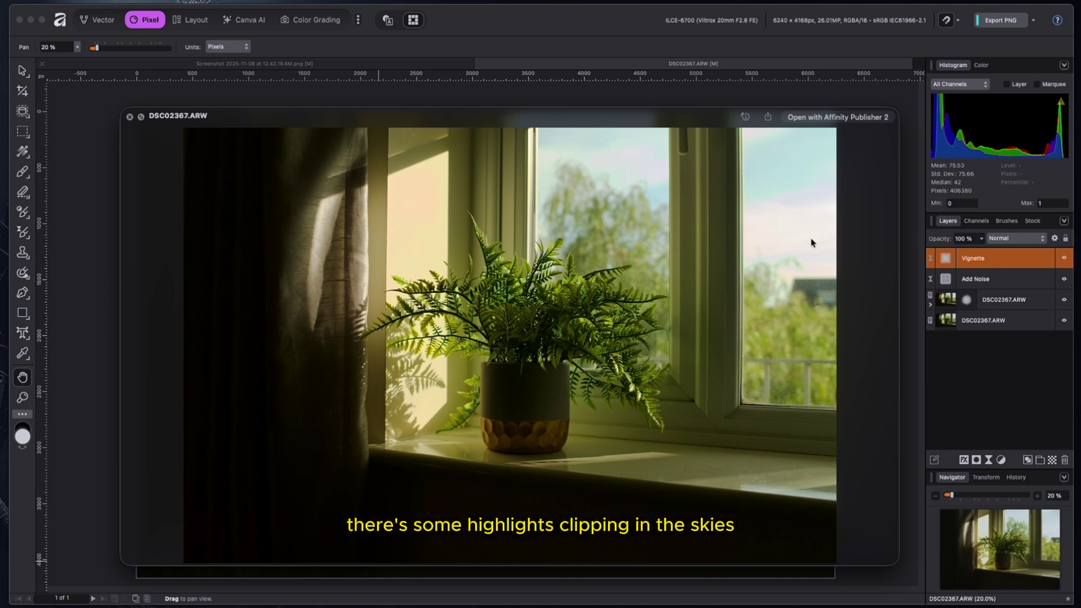
key("space")
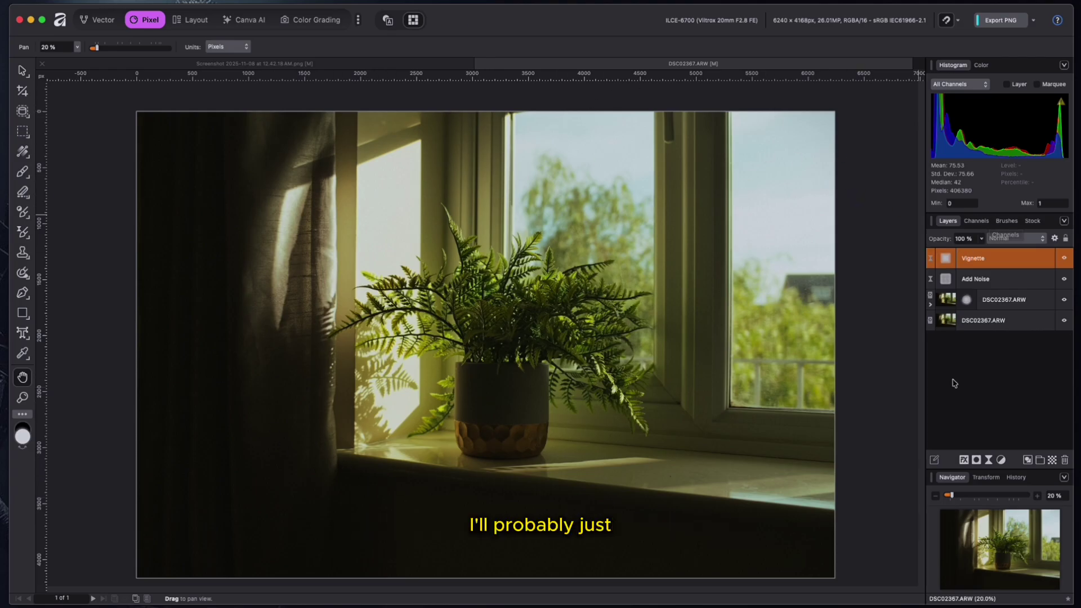
Add a Brightness / Contrast adjustment with the Contrast slider raised slightly.
left_click(989, 461)
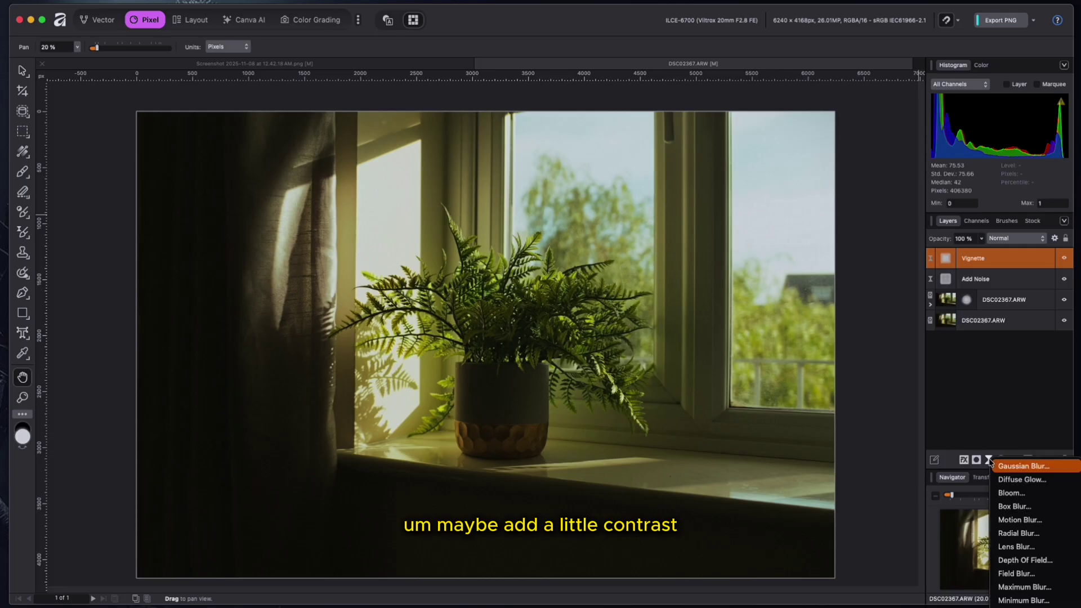
left_click(988, 461)
left_click(1000, 460)
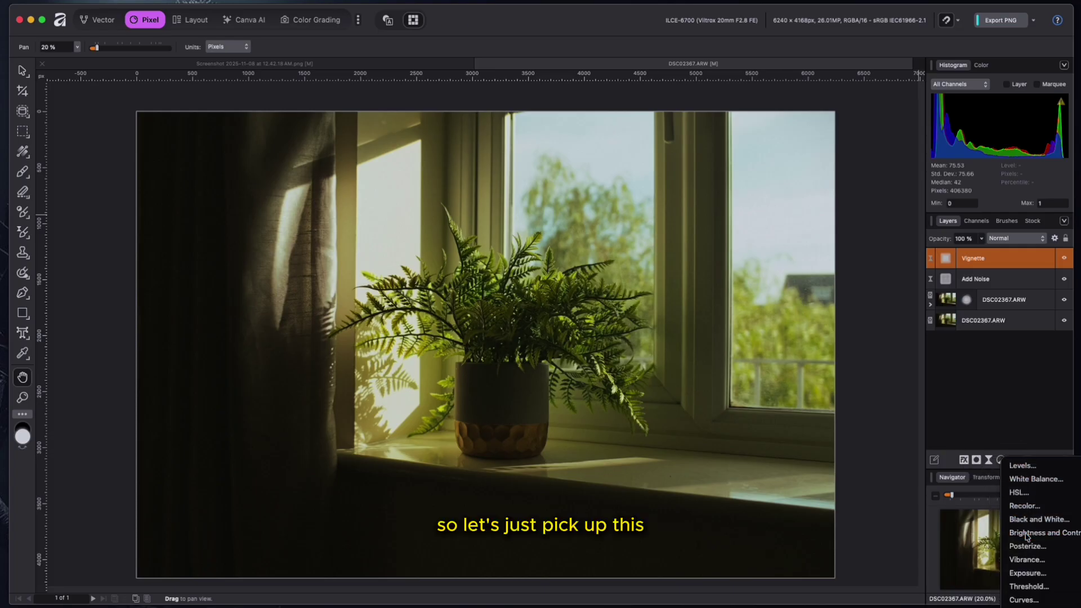
left_click(1039, 533)
left_click(471, 417)
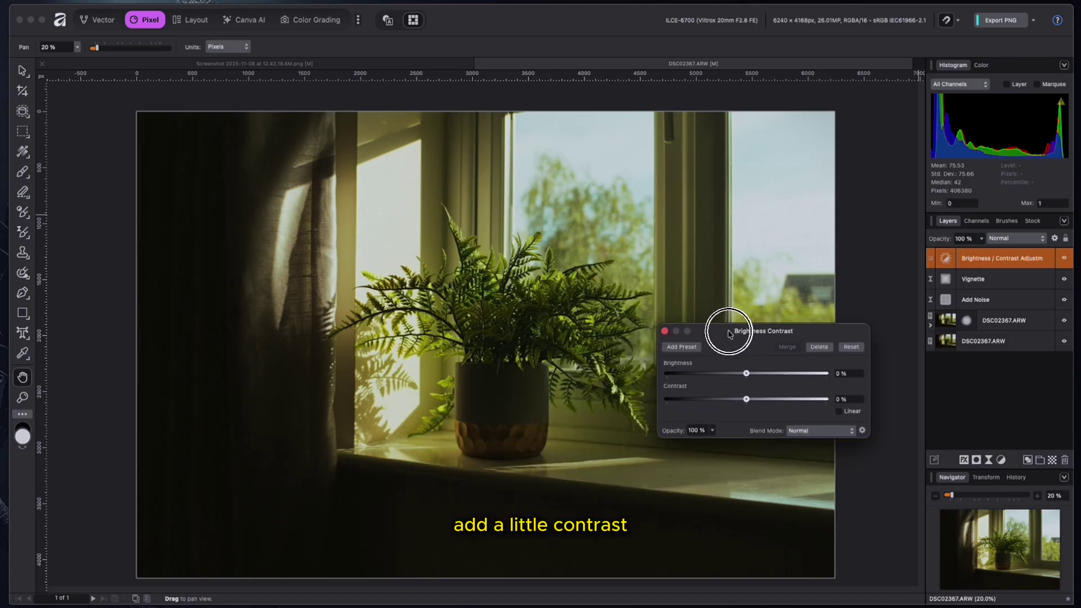
left_click_drag(729, 333, 762, 313)
left_click_drag(780, 379, 810, 381)
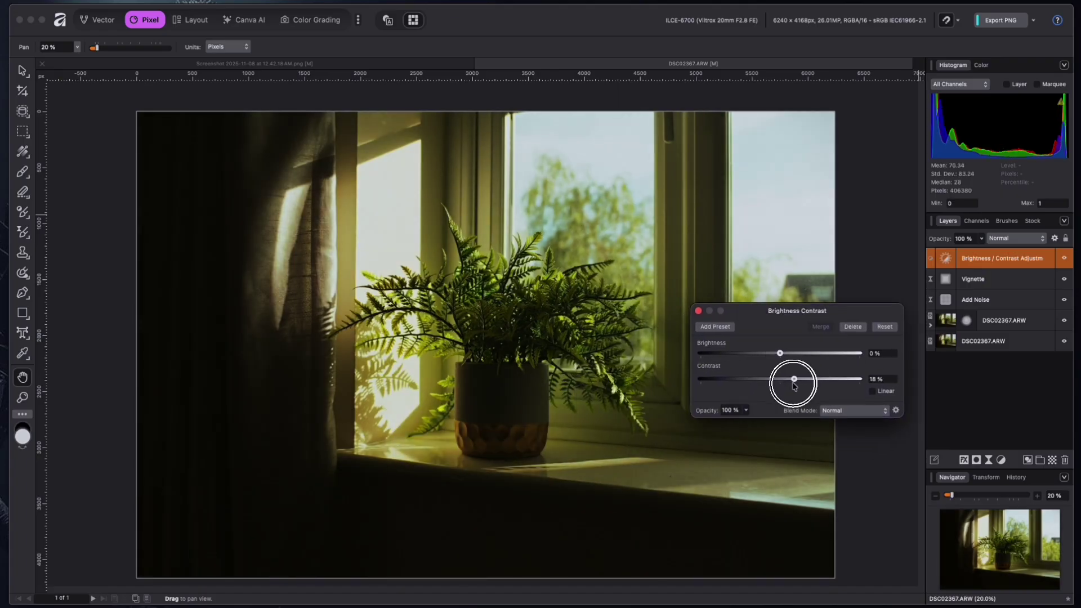
left_click(698, 310)
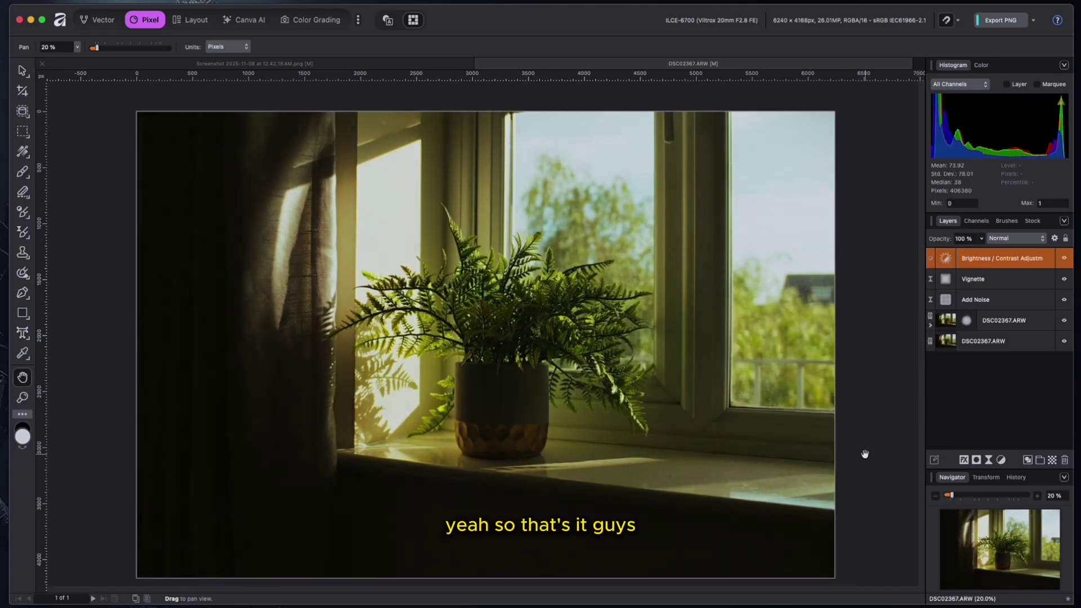